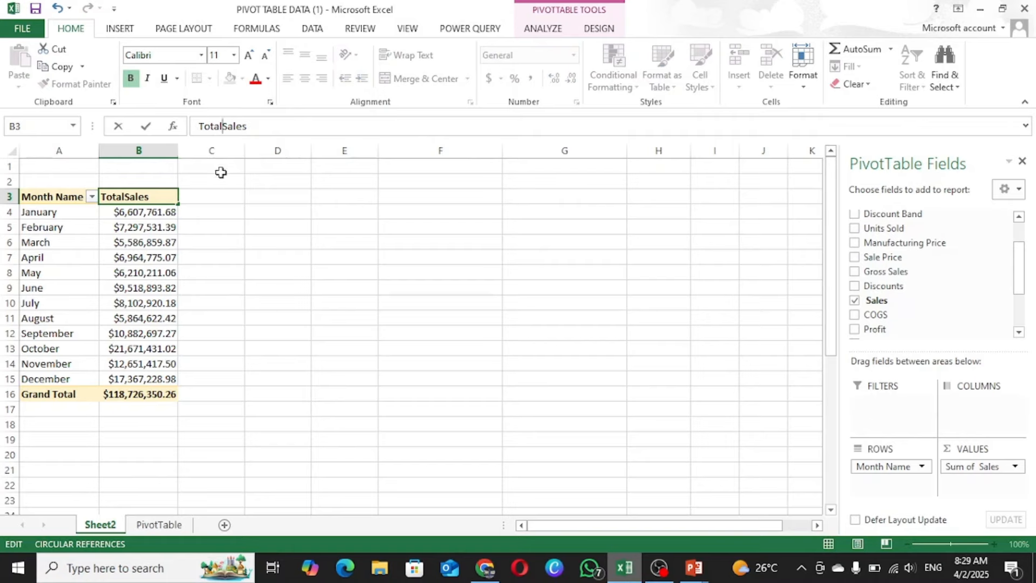
# - Rename the pivot table's sales header in cell B3 as Total Sales
pyautogui.click(151, 241)
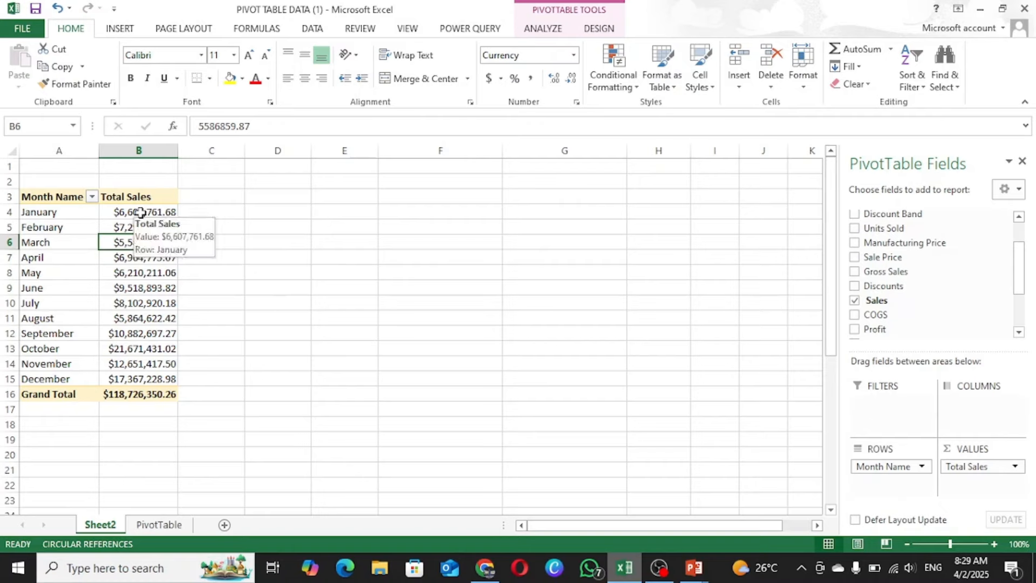
# - Start a Greater Than highlighting rule for the monthly sales in B4:B15 with a threshold of 11000000
pyautogui.click(141, 212)
pyautogui.moveTo(140, 212); pyautogui.dragTo(129, 382)
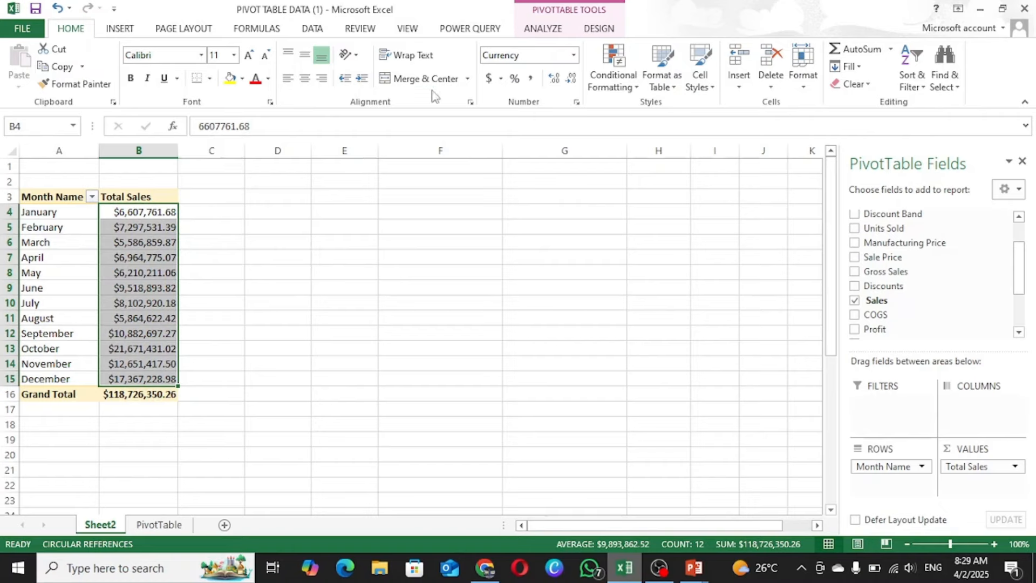
pyautogui.click(637, 88)
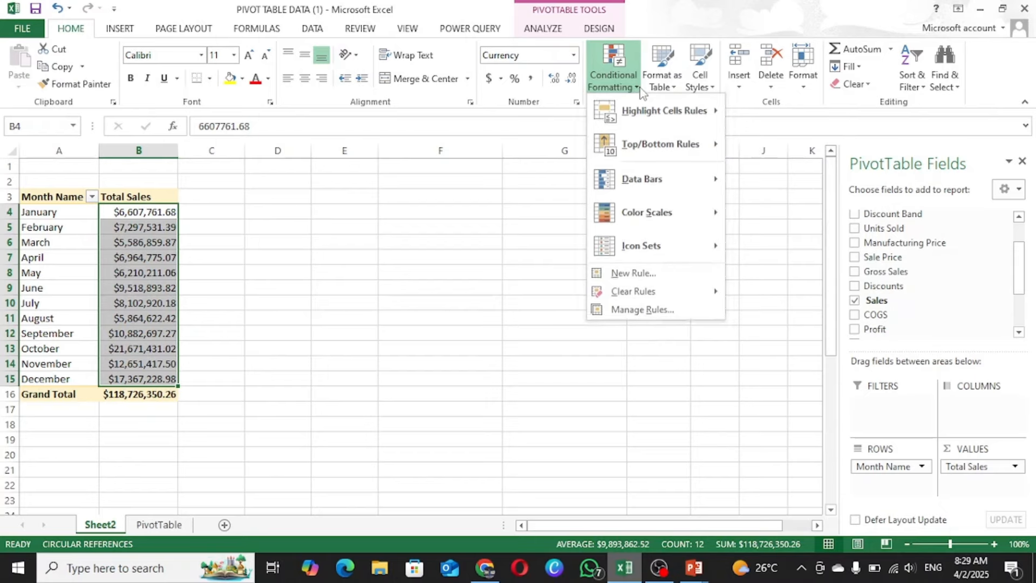
pyautogui.moveTo(669, 113)
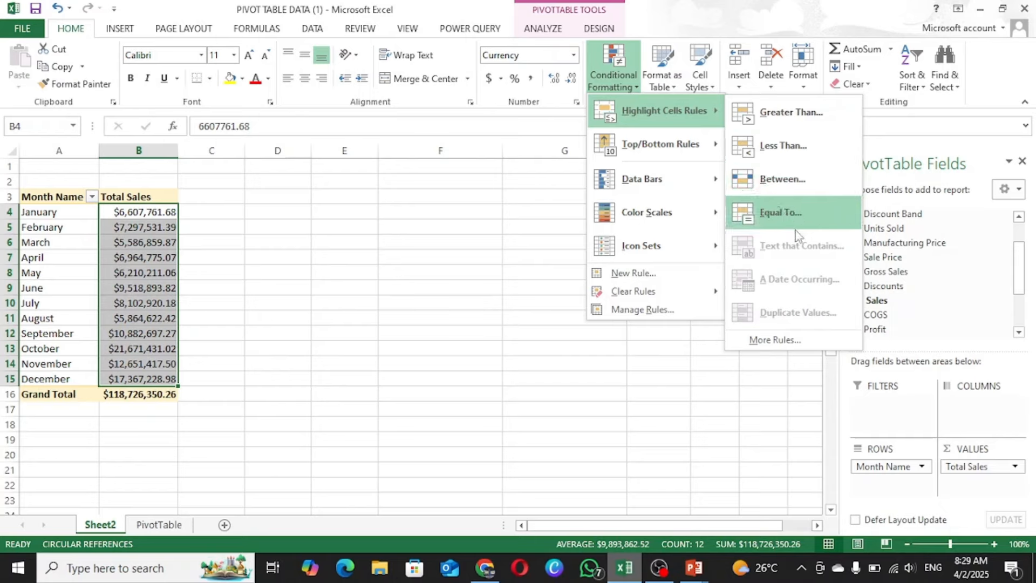
pyautogui.moveTo(657, 152)
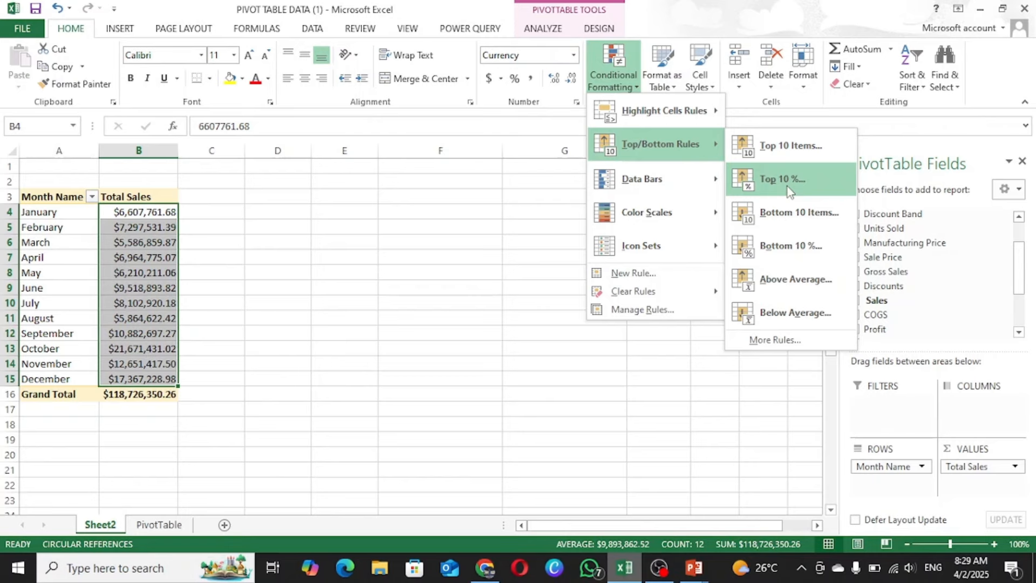
pyautogui.moveTo(670, 179)
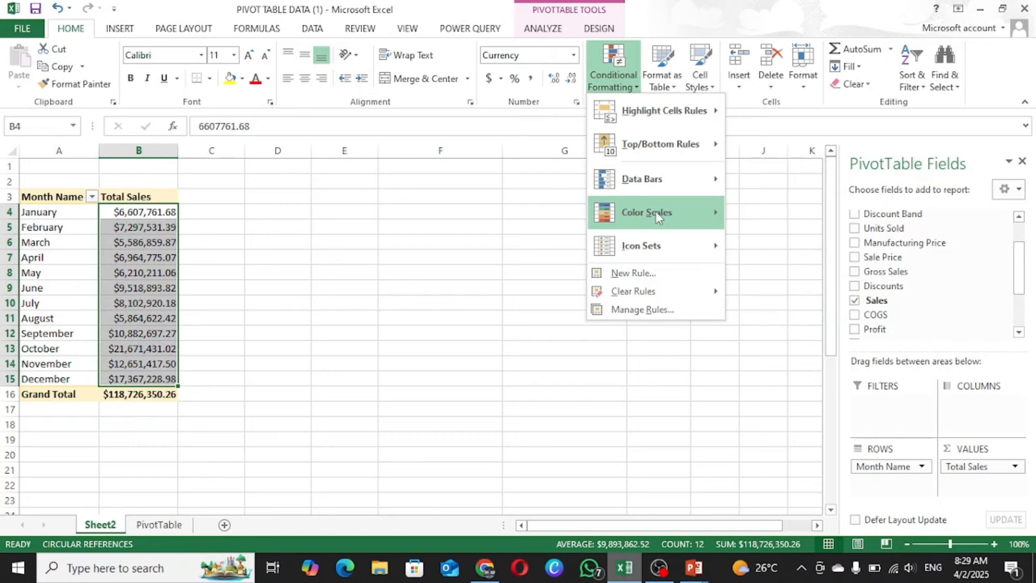
pyautogui.moveTo(656, 211)
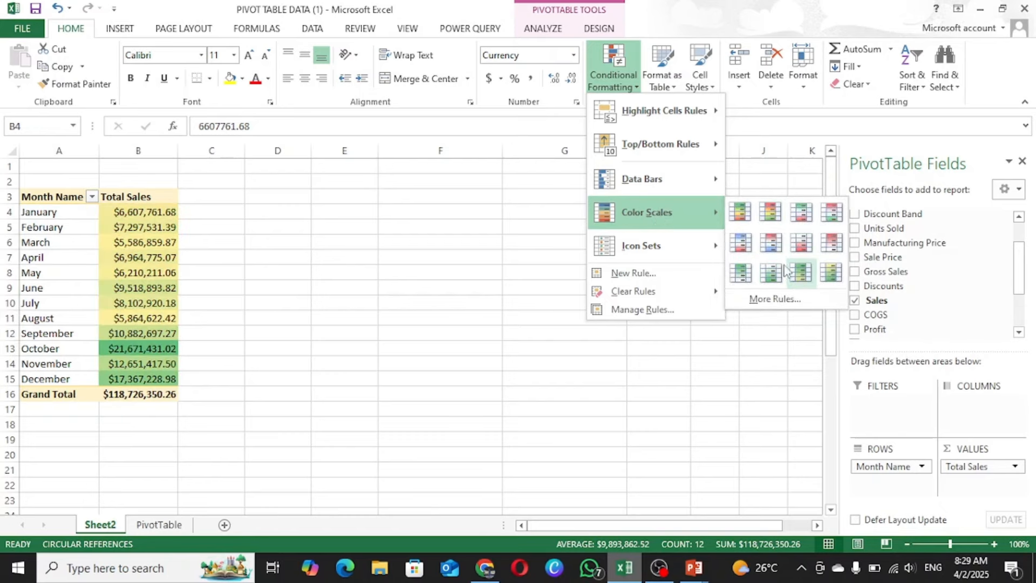
pyautogui.moveTo(651, 251)
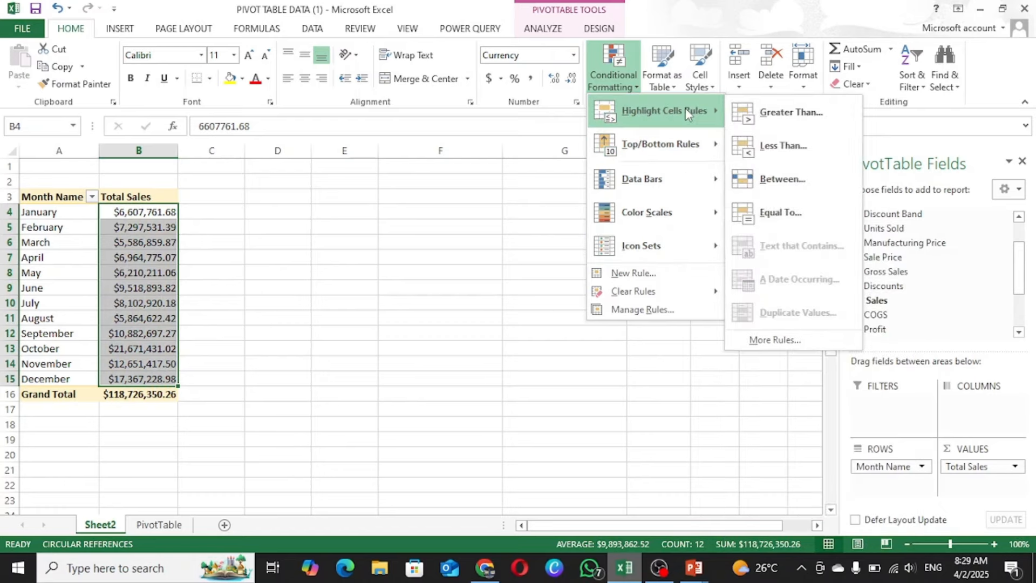
pyautogui.click(798, 112)
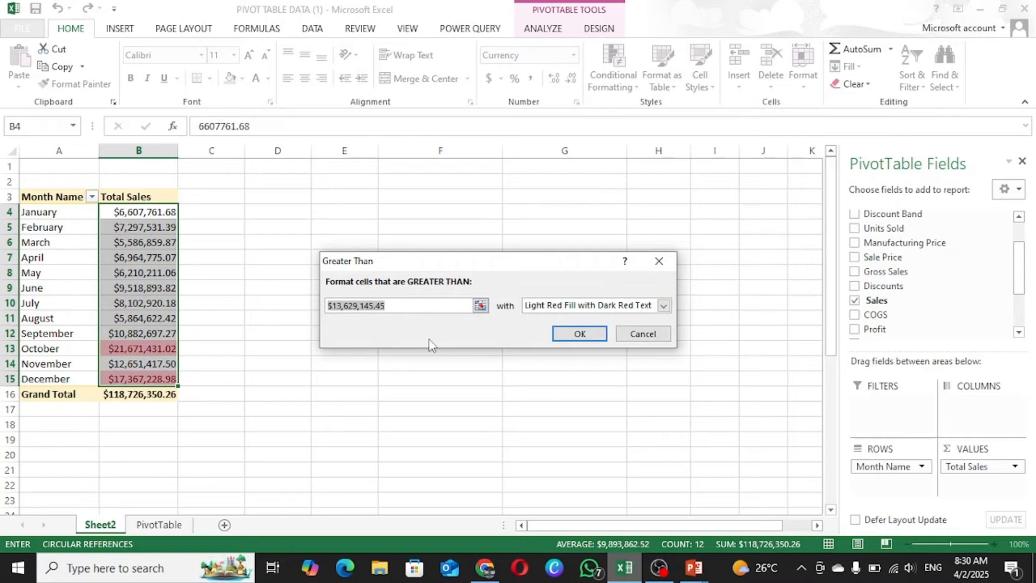
pyautogui.click(392, 309)
pyautogui.moveTo(388, 305); pyautogui.dragTo(326, 312)
pyautogui.write('11000')
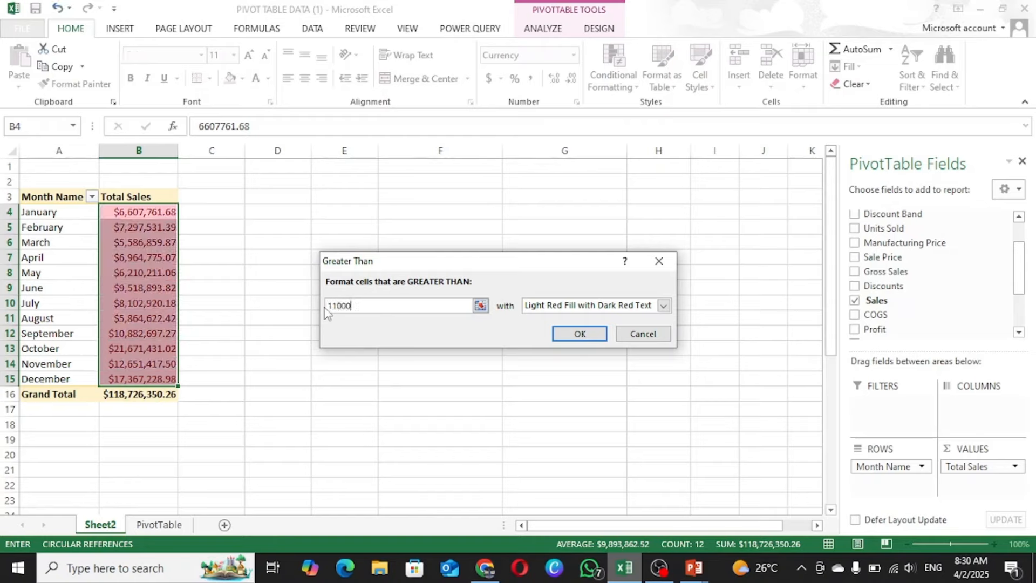
pyautogui.write('000')
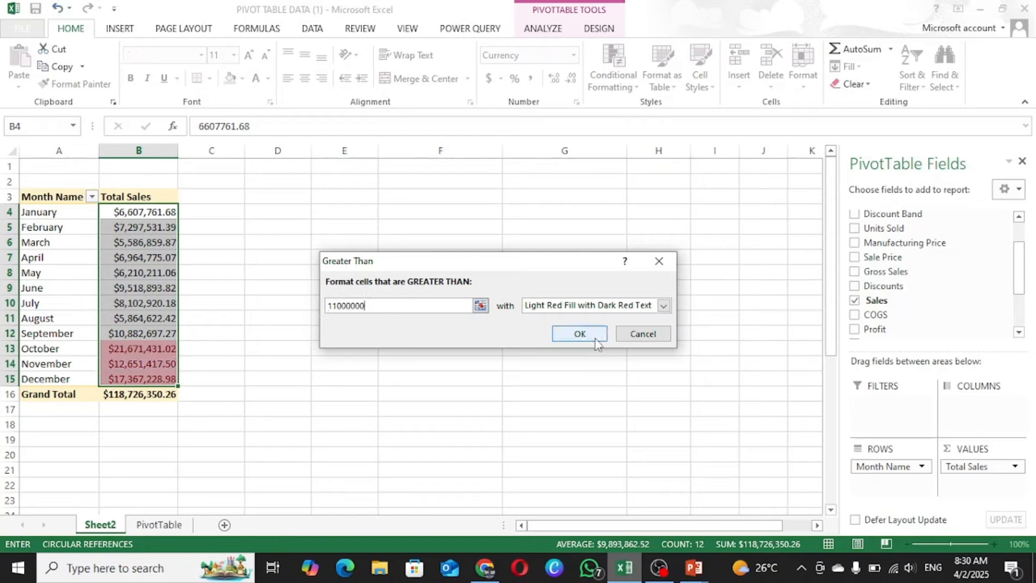
# - Give the Greater Than rule the Green Fill with Dark Green Text format and apply it
pyautogui.click(663, 306)
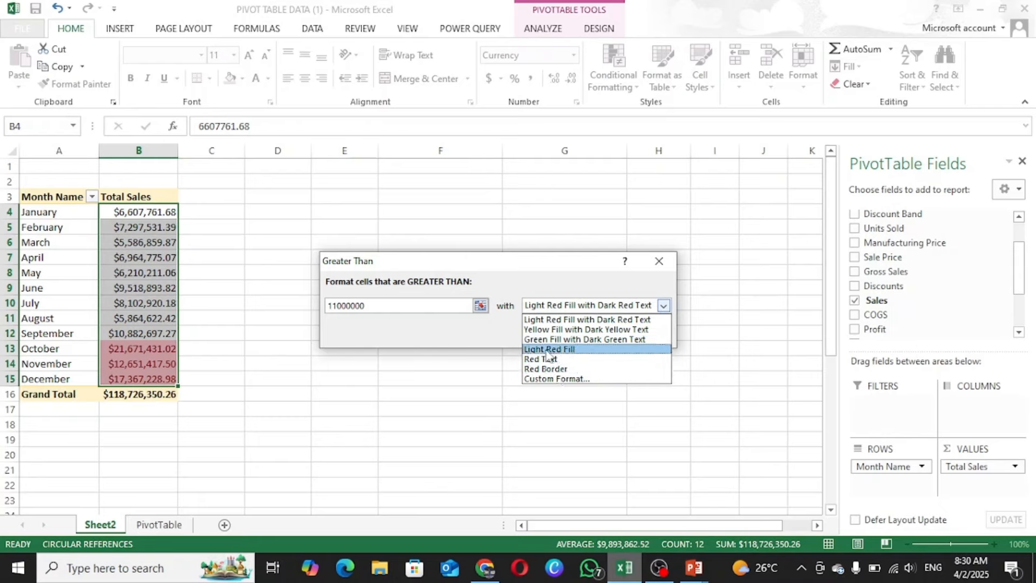
pyautogui.click(557, 340)
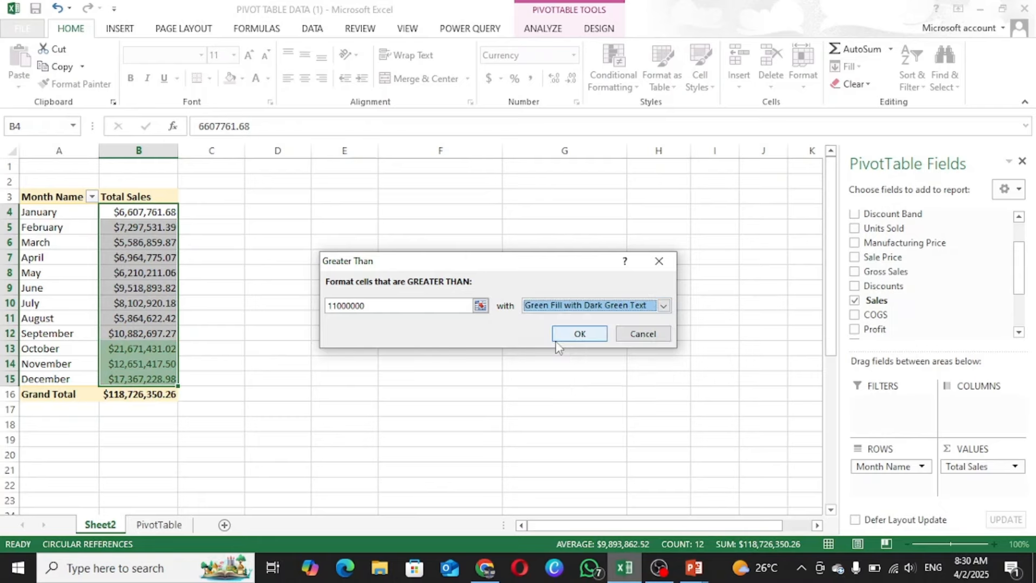
pyautogui.click(579, 334)
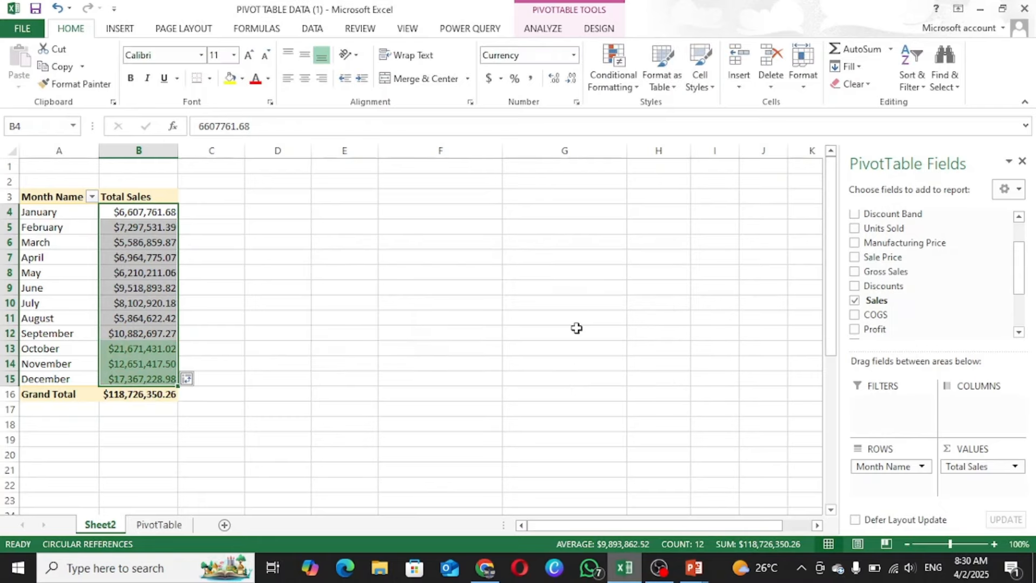
pyautogui.click(124, 300)
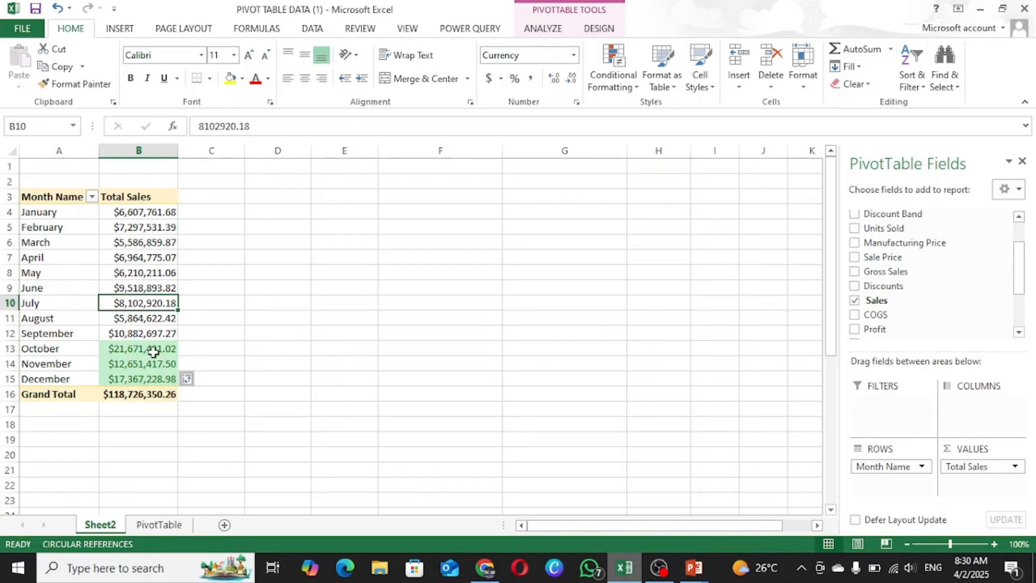
pyautogui.moveTo(163, 365)
# - Highlight monthly sales in B4:B15 that are between 10000000 and 12000000 using Light Red Fill with Dark Red Text
pyautogui.moveTo(136, 213)
pyautogui.click(122, 212)
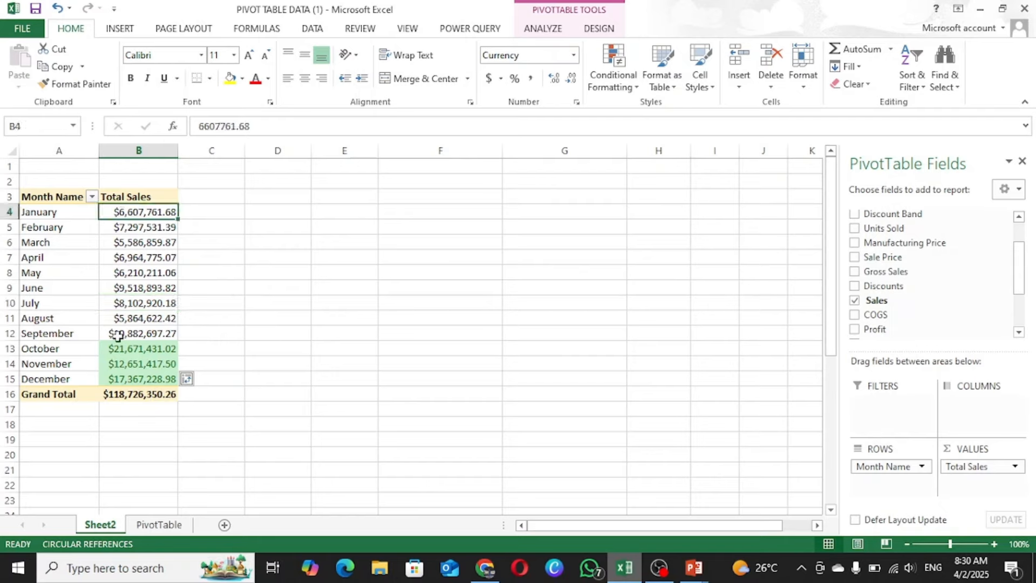
pyautogui.moveTo(147, 211); pyautogui.dragTo(134, 381)
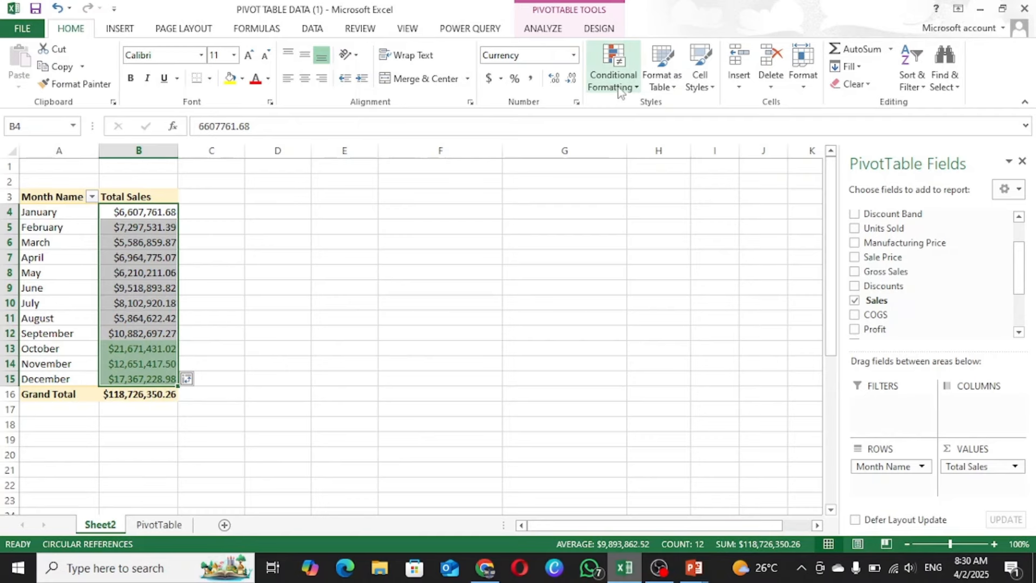
pyautogui.click(635, 88)
pyautogui.moveTo(693, 123)
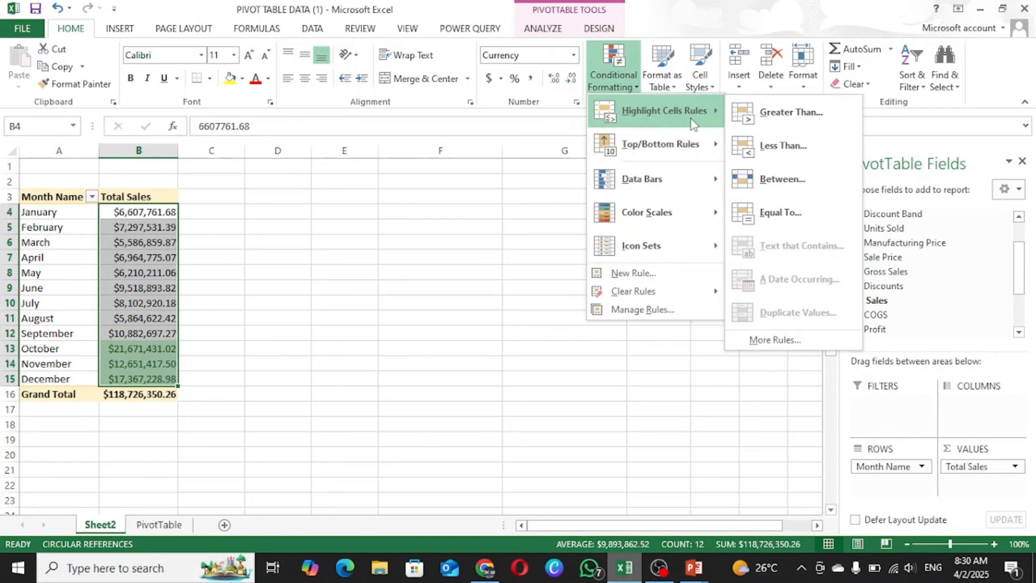
pyautogui.click(782, 179)
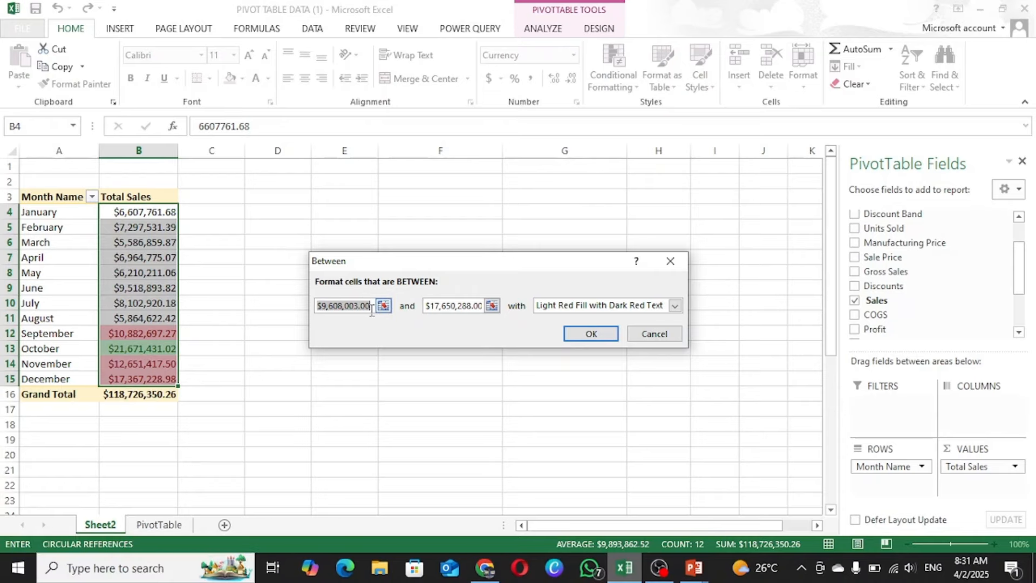
pyautogui.write('100')
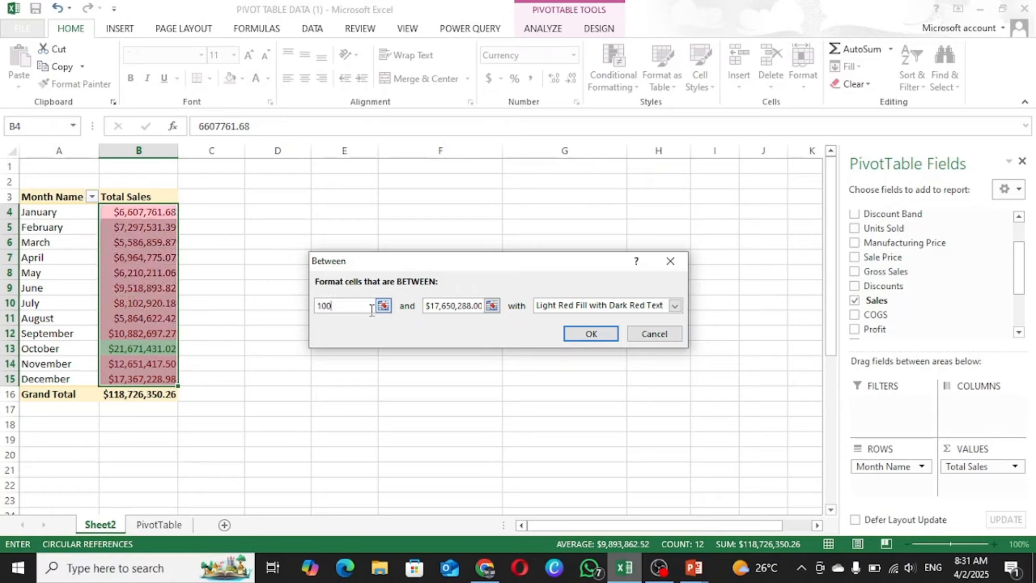
pyautogui.write('00000')
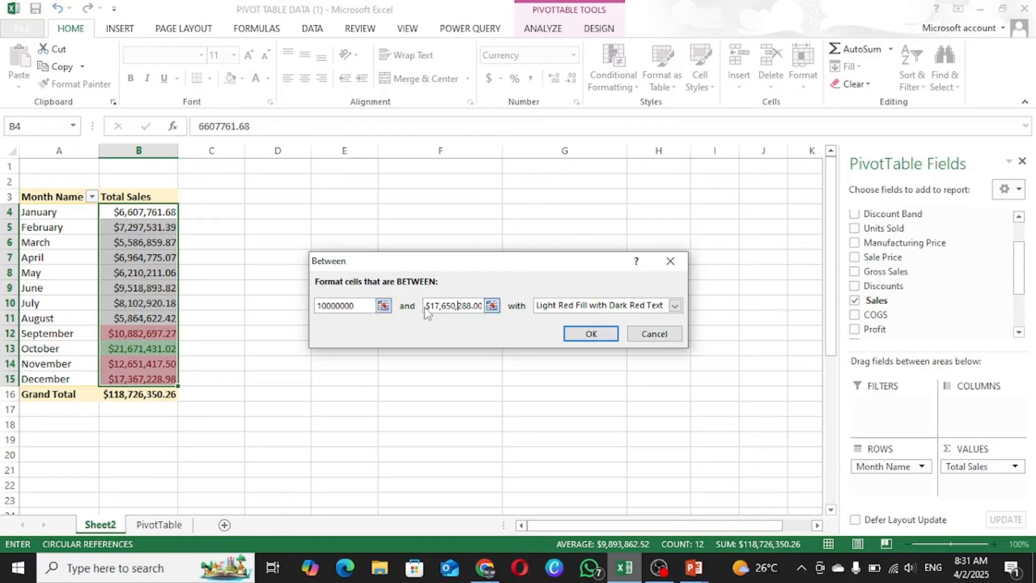
pyautogui.moveTo(428, 306); pyautogui.dragTo(531, 307)
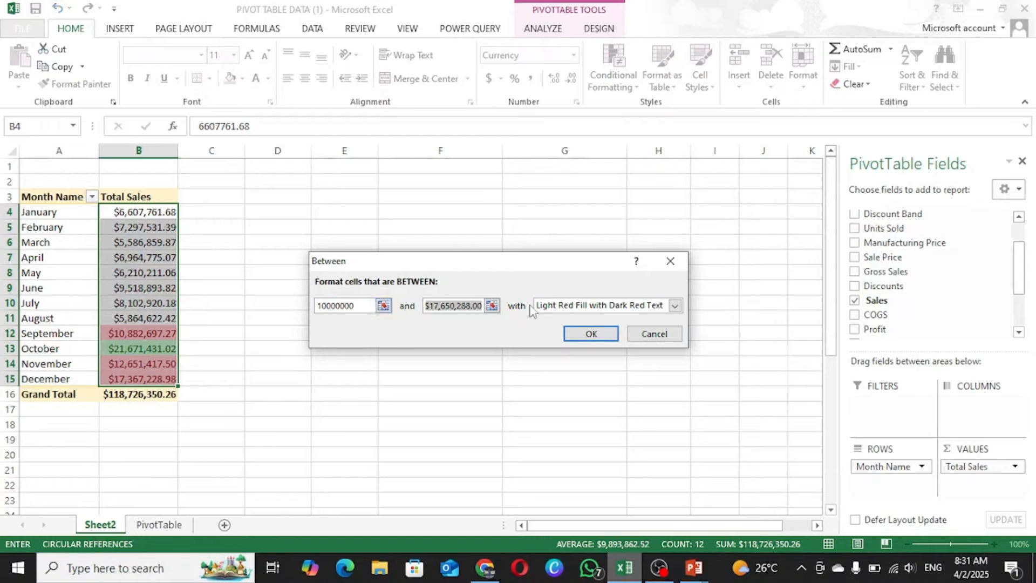
pyautogui.write('12')
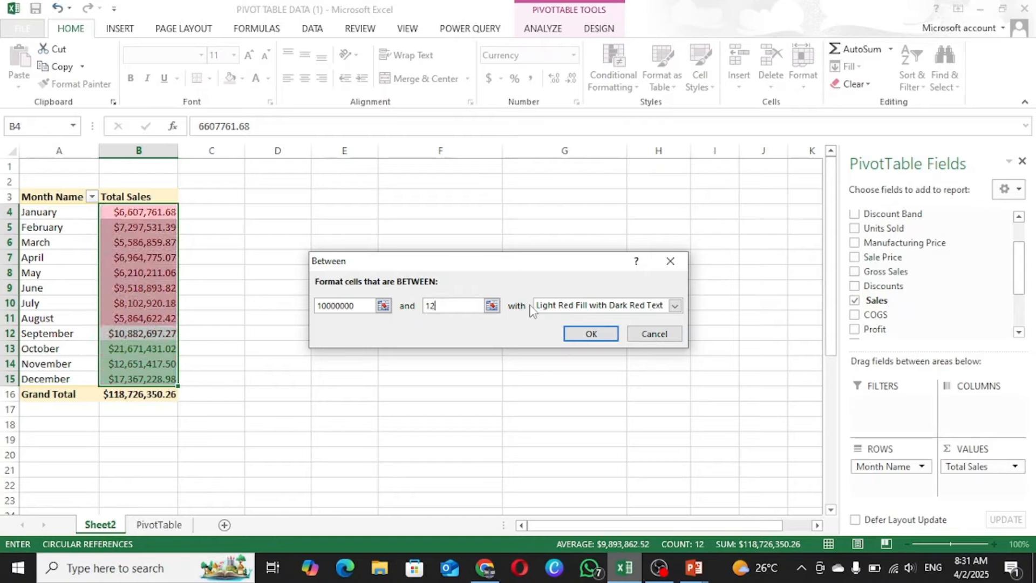
pyautogui.write('000000')
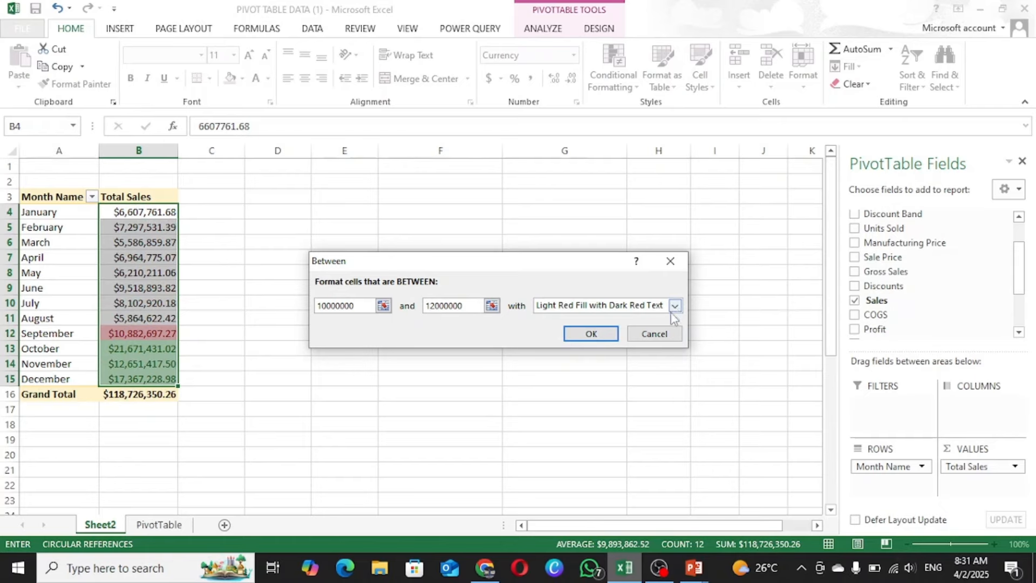
pyautogui.click(592, 334)
pyautogui.click(158, 313)
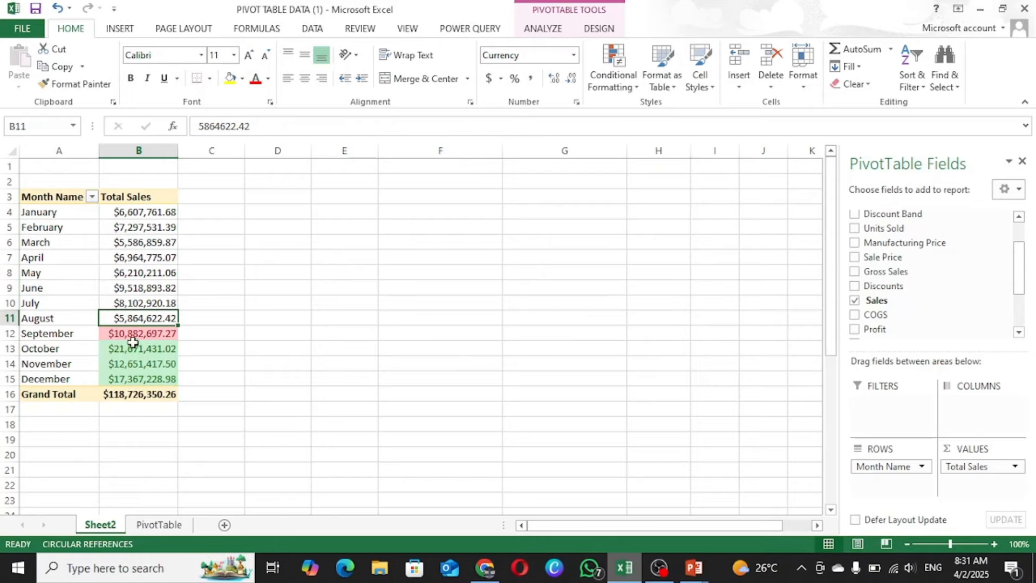
# - Start a Top 10 Items rule for the monthly sales in B4:B15 with Green Fill with Dark Green Text
pyautogui.click(135, 212)
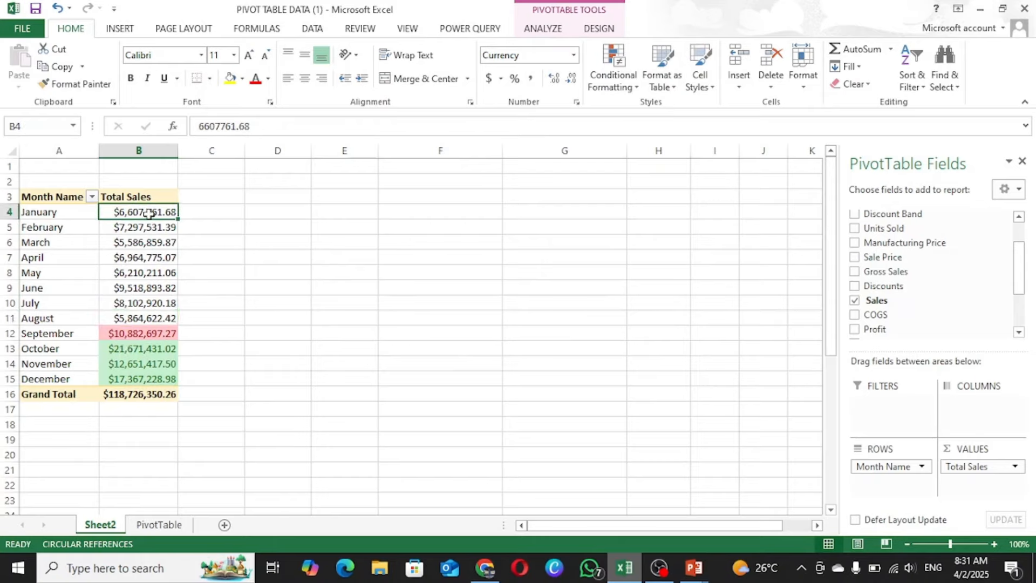
pyautogui.moveTo(143, 213); pyautogui.dragTo(135, 378)
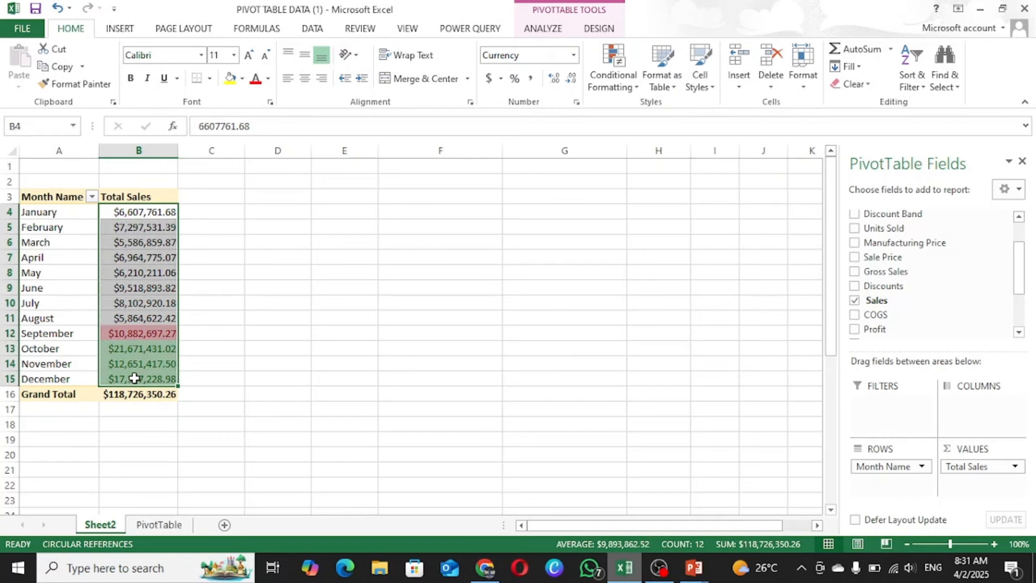
pyautogui.click(635, 89)
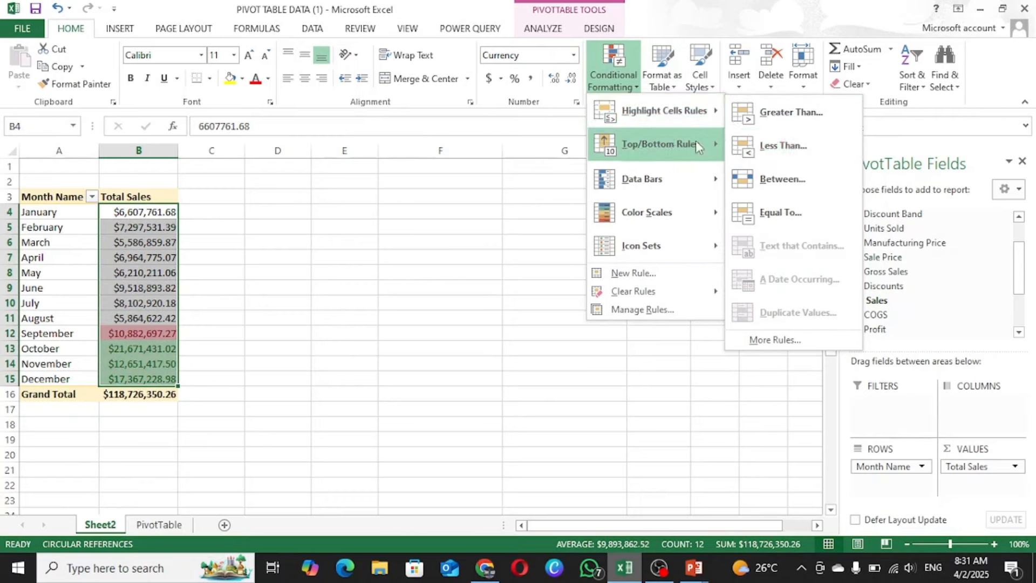
pyautogui.moveTo(672, 155)
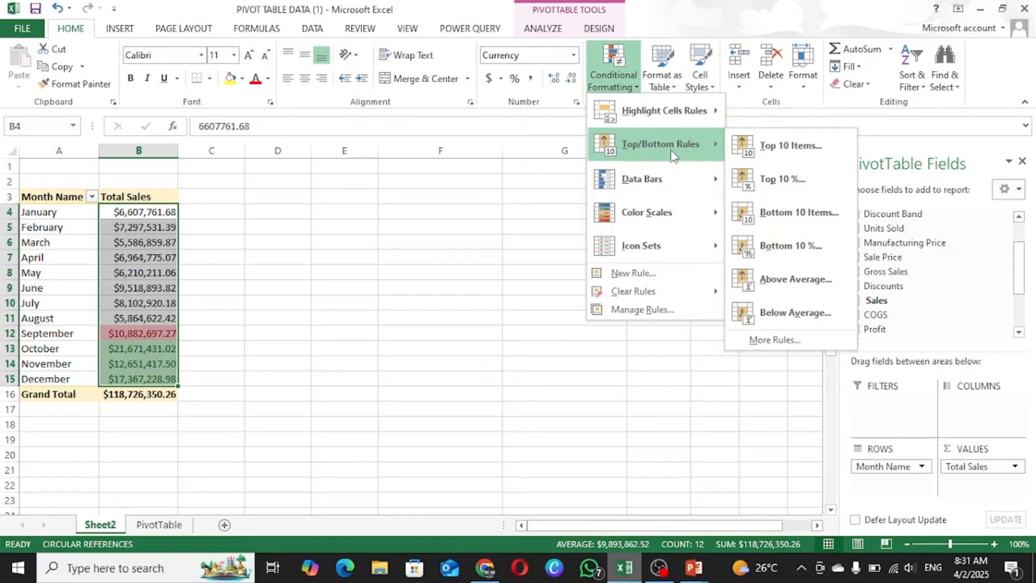
pyautogui.click(785, 157)
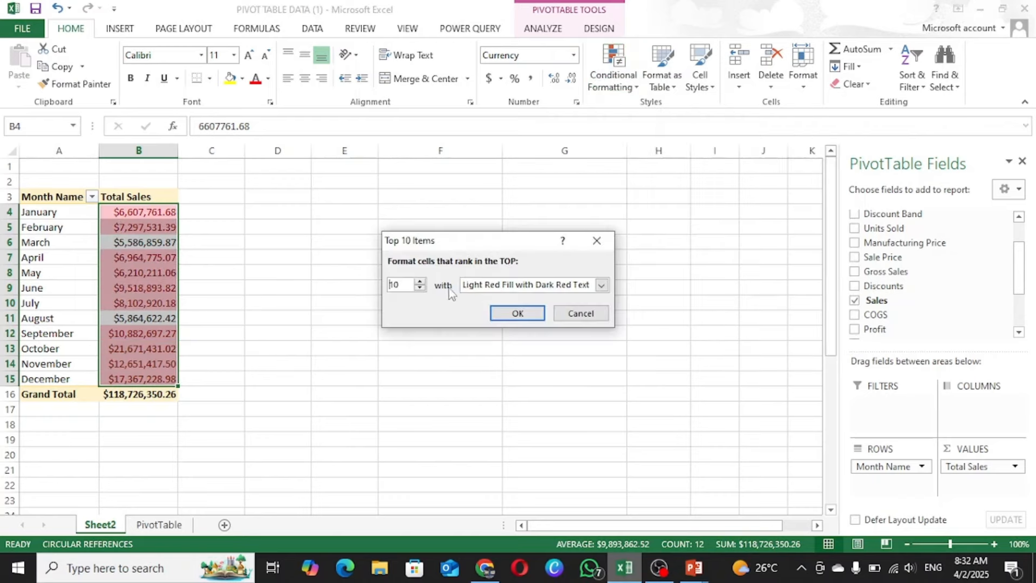
pyautogui.click(601, 286)
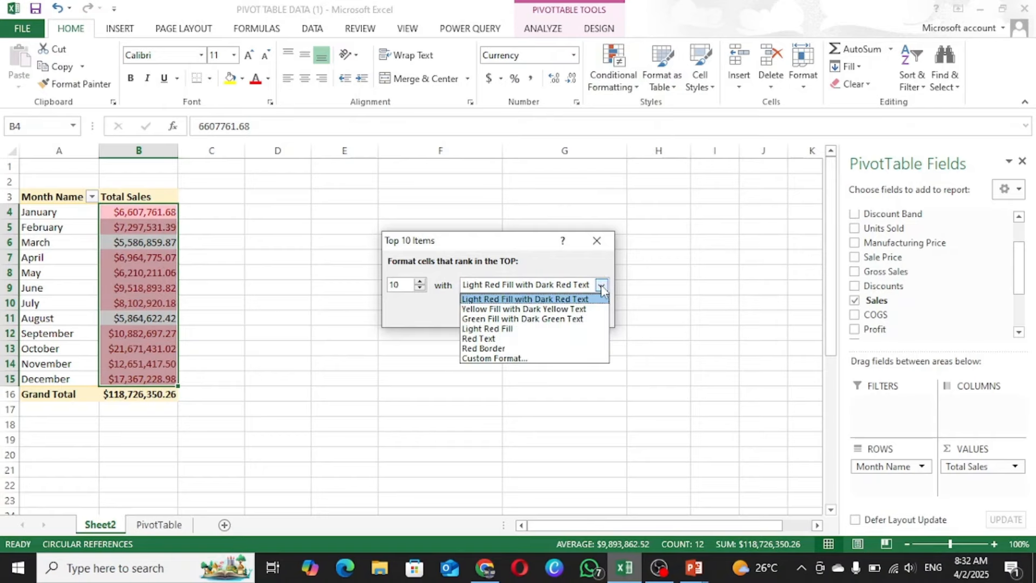
pyautogui.click(530, 319)
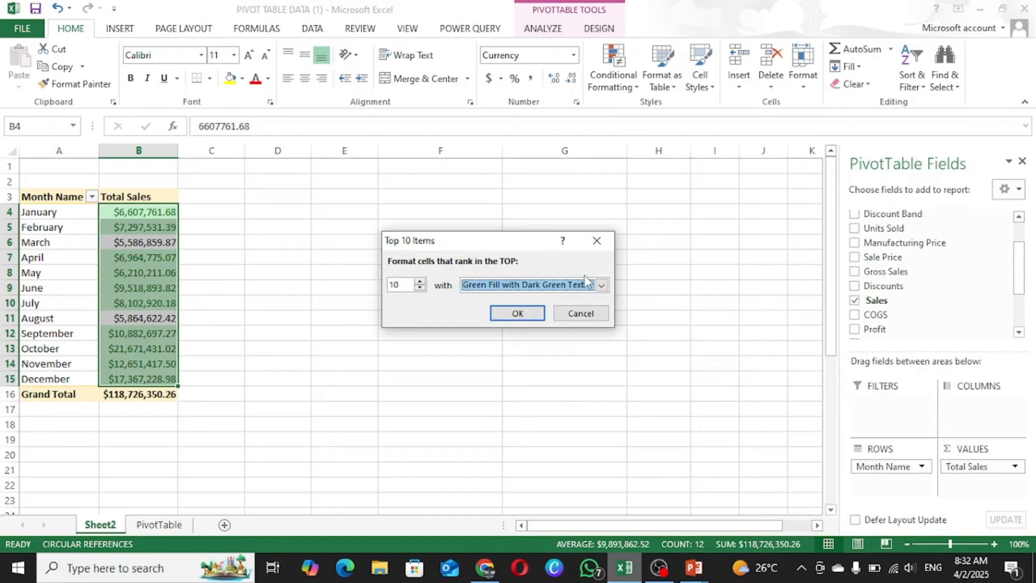
# - Limit the top-ranking rule to the top 4 values and apply it
pyautogui.click(420, 289)
pyautogui.click(420, 289)
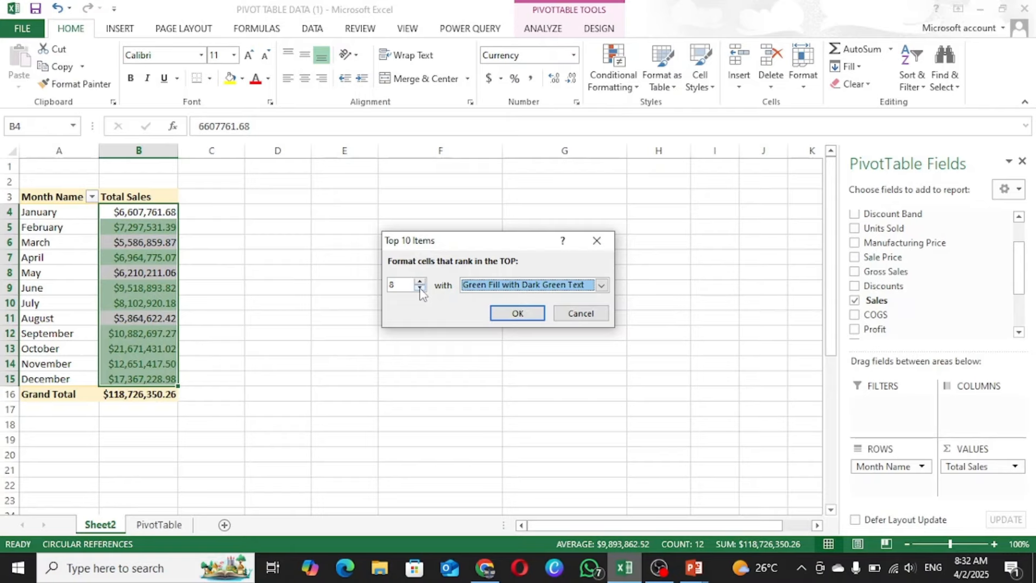
pyautogui.click(419, 289)
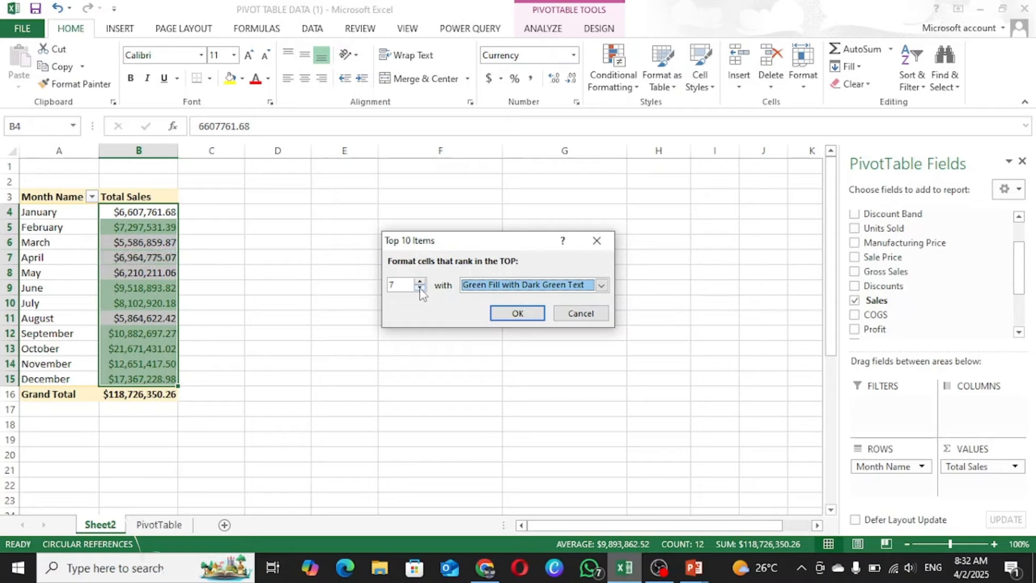
pyautogui.click(419, 288)
pyautogui.click(419, 289)
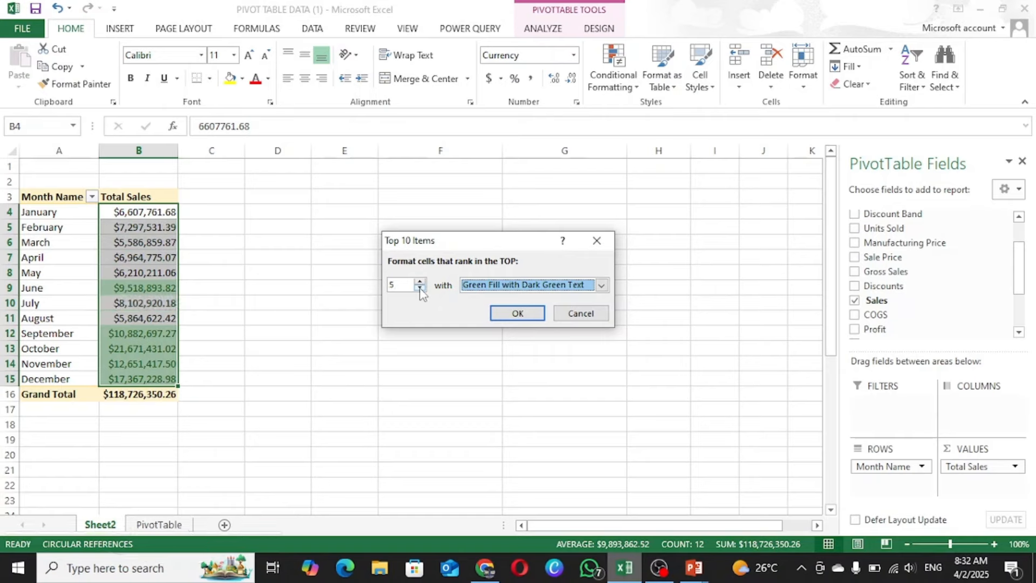
pyautogui.click(420, 289)
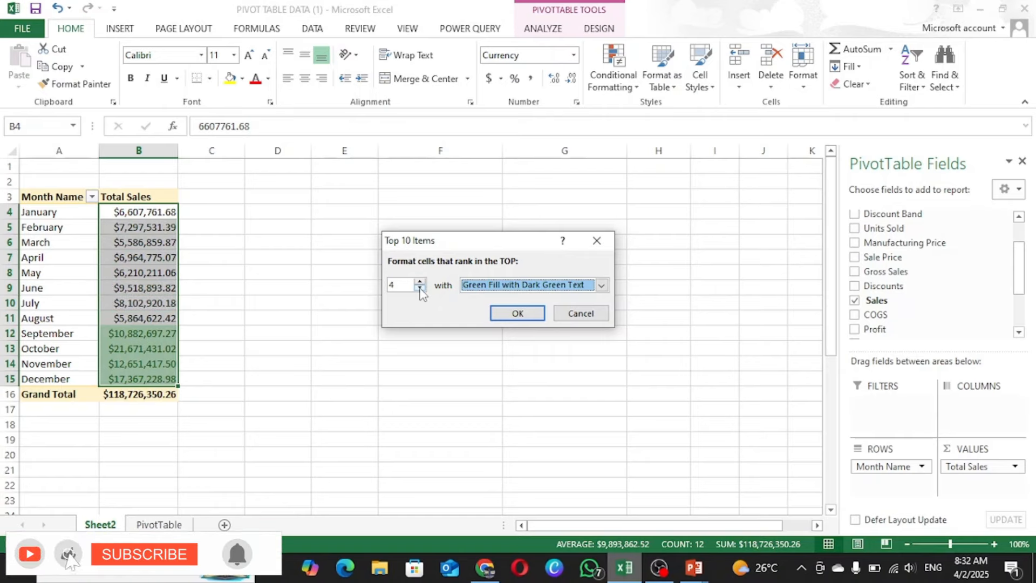
pyautogui.click(420, 289)
pyautogui.click(420, 289)
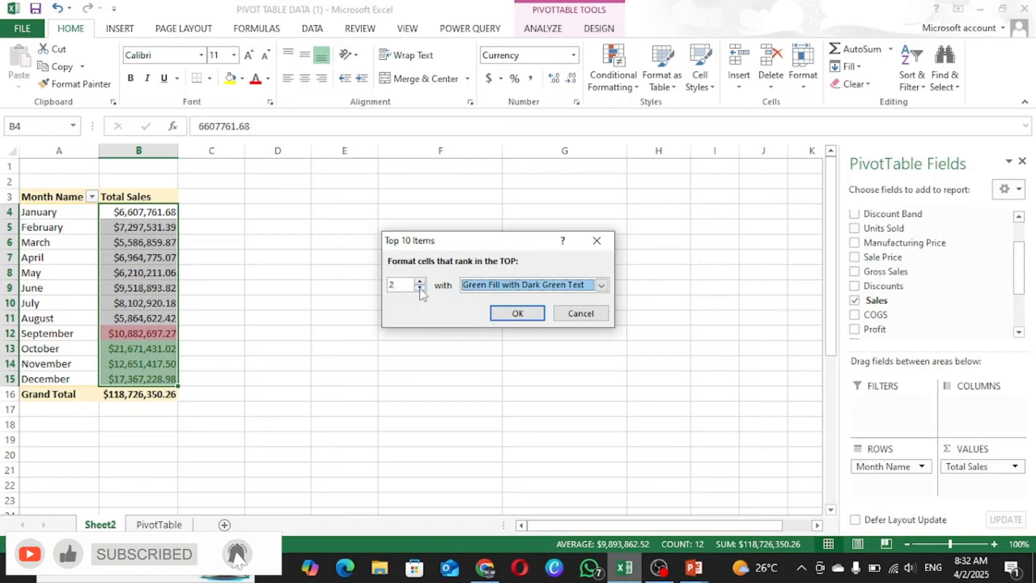
pyautogui.click(420, 288)
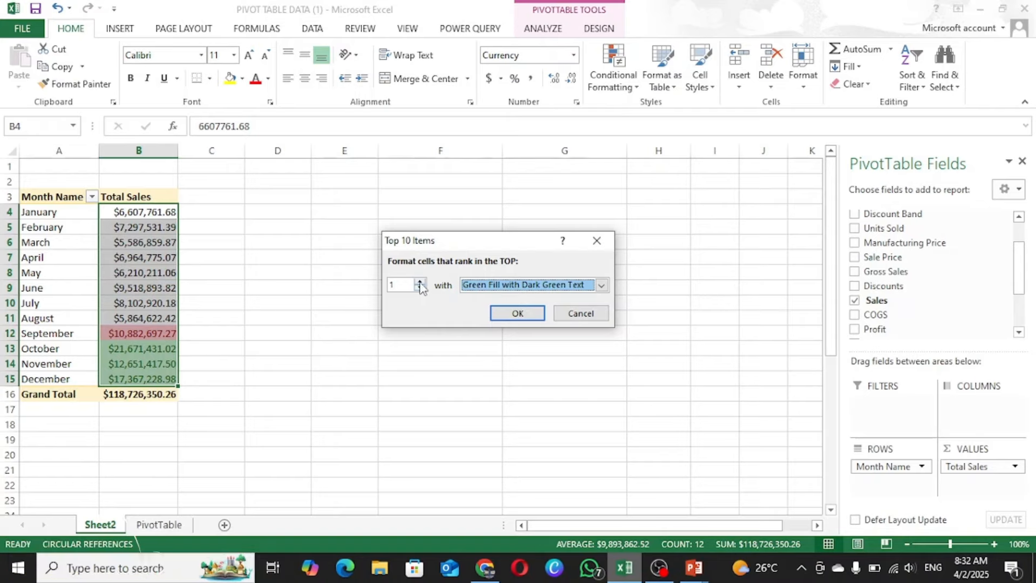
pyautogui.click(420, 281)
pyautogui.click(420, 282)
pyautogui.click(420, 282)
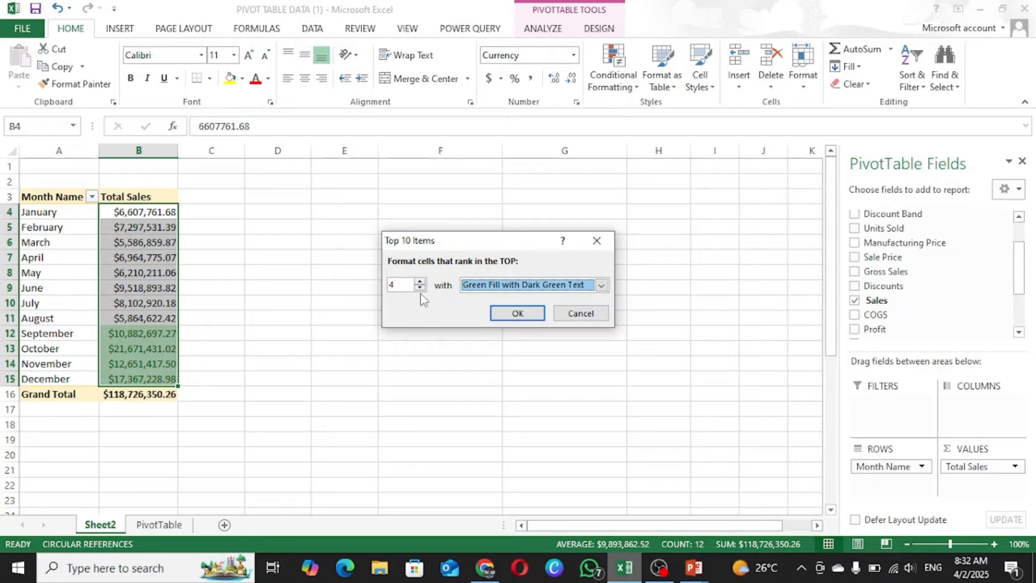
pyautogui.click(531, 314)
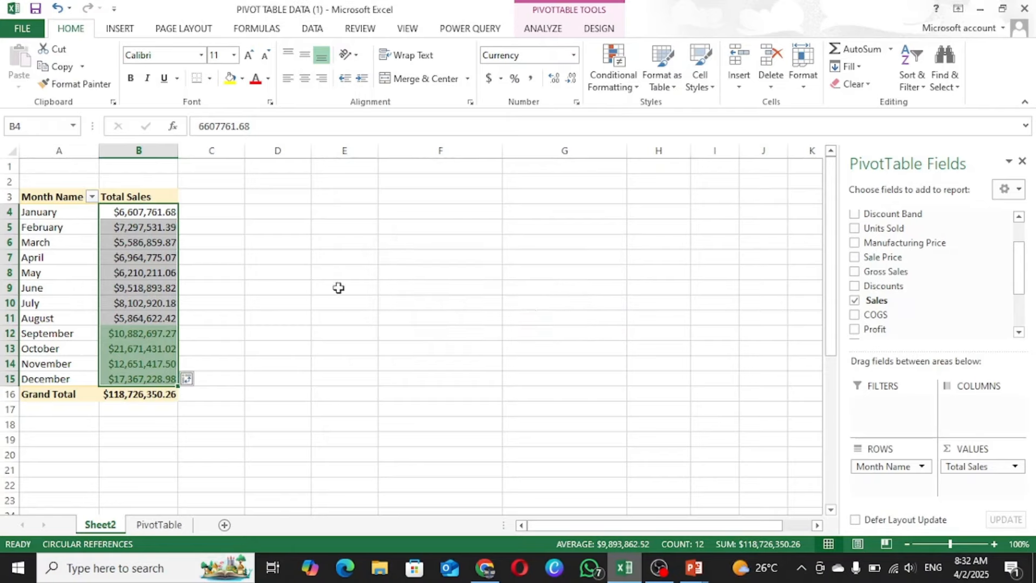
pyautogui.click(169, 273)
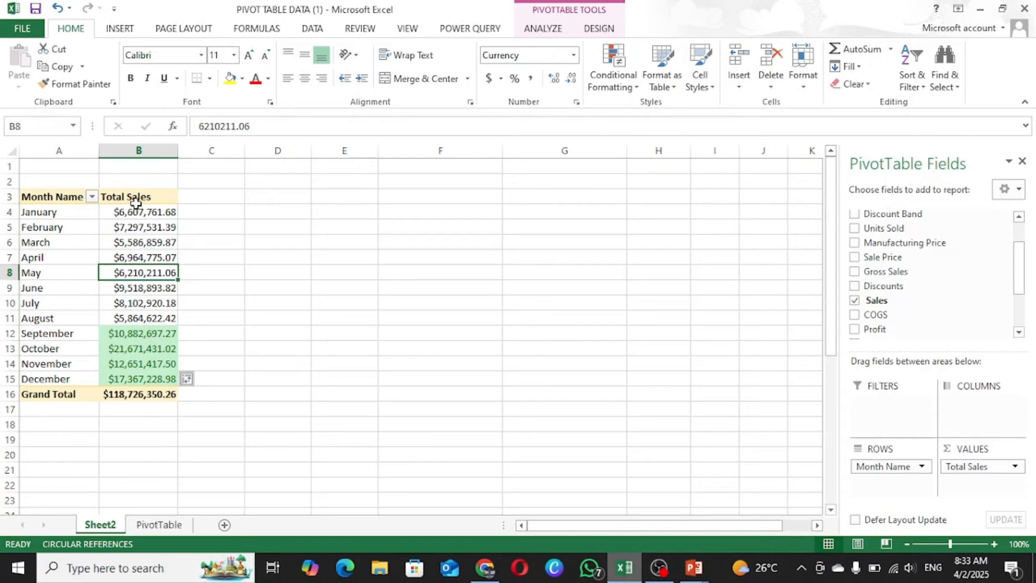
# - Highlight the below-average monthly sales in B4:B15 with Light Red Fill with Dark Red Text
pyautogui.moveTo(134, 211); pyautogui.dragTo(119, 379)
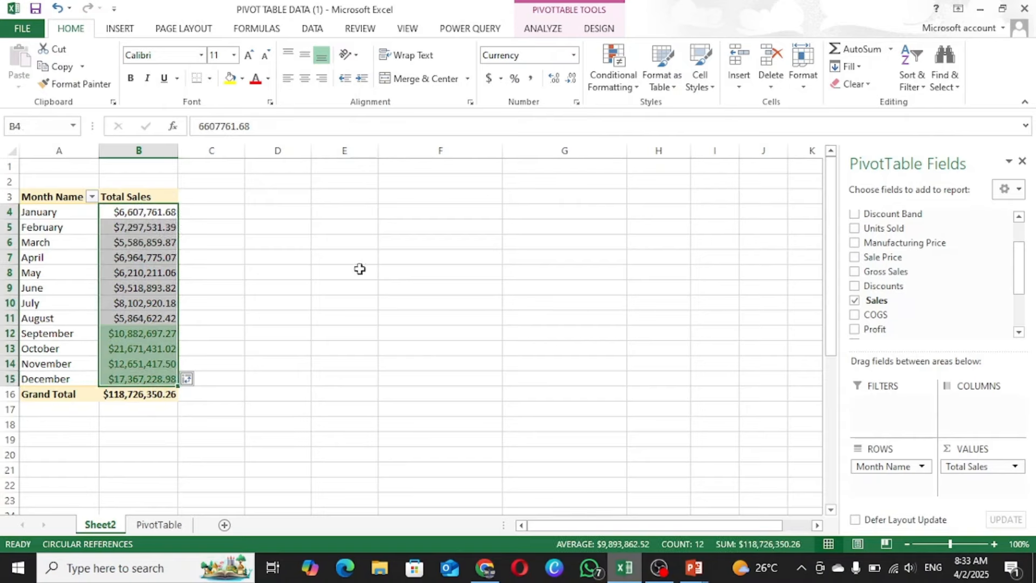
pyautogui.click(635, 90)
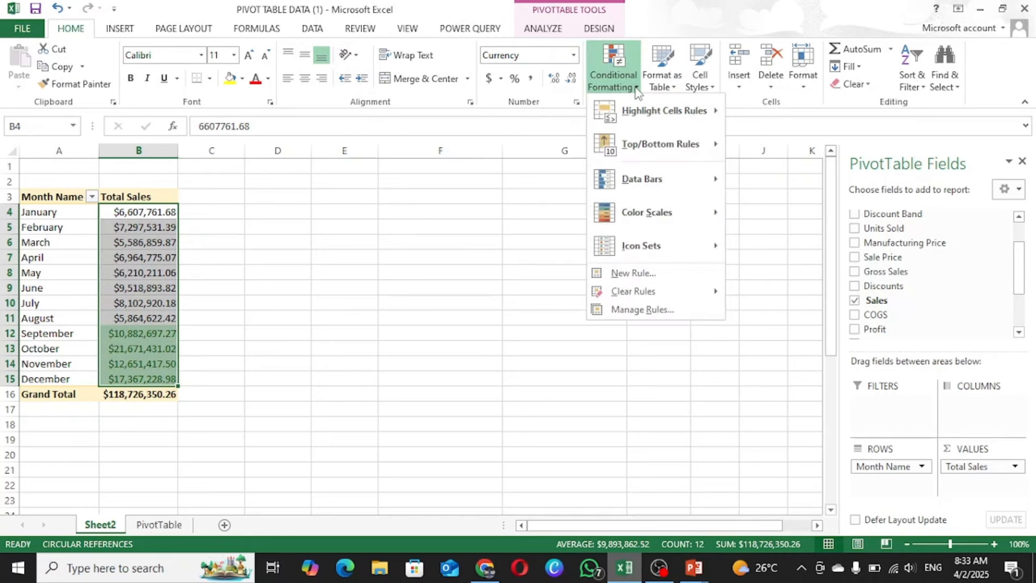
pyautogui.moveTo(668, 155)
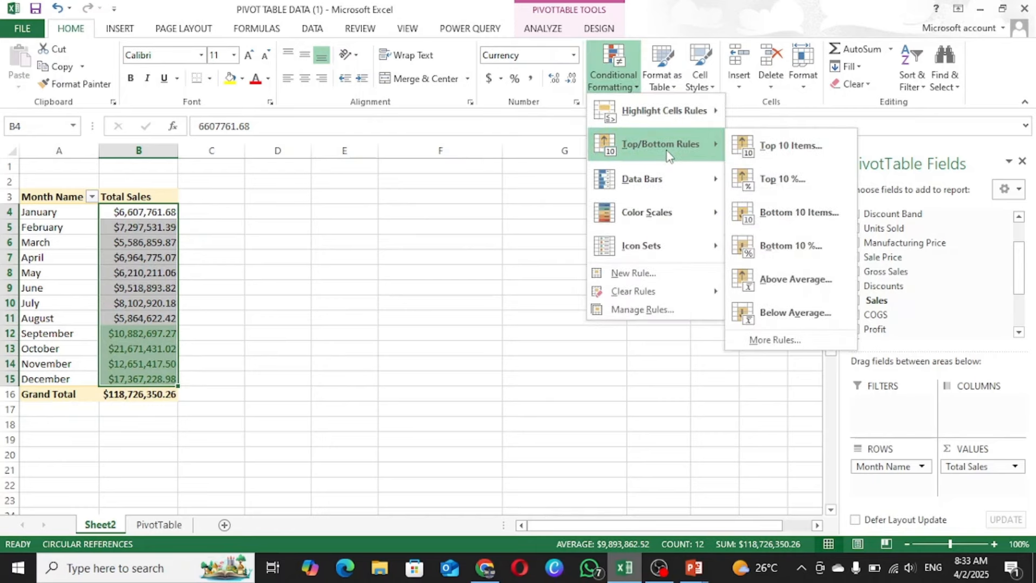
pyautogui.click(789, 313)
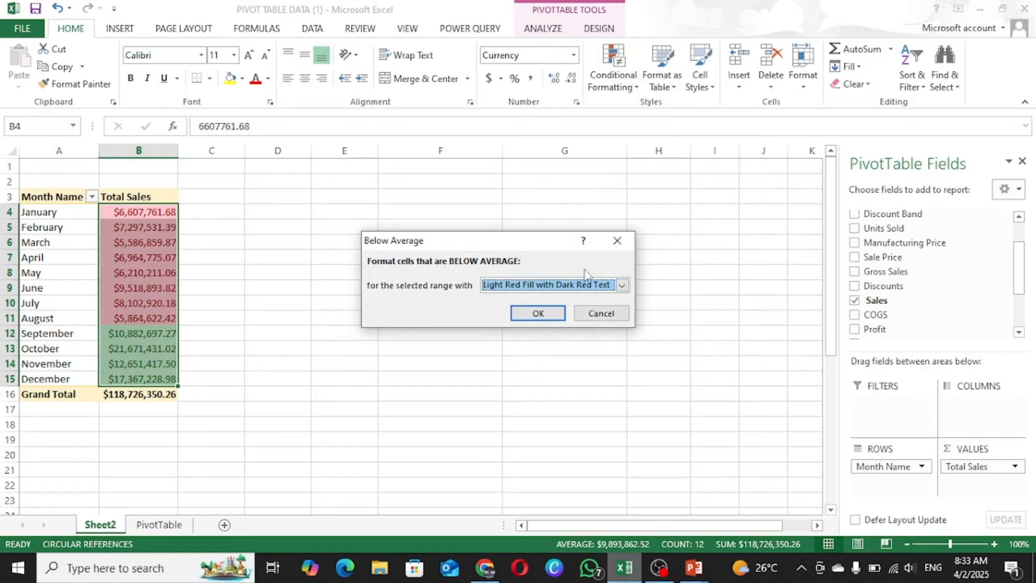
pyautogui.click(538, 313)
pyautogui.click(118, 257)
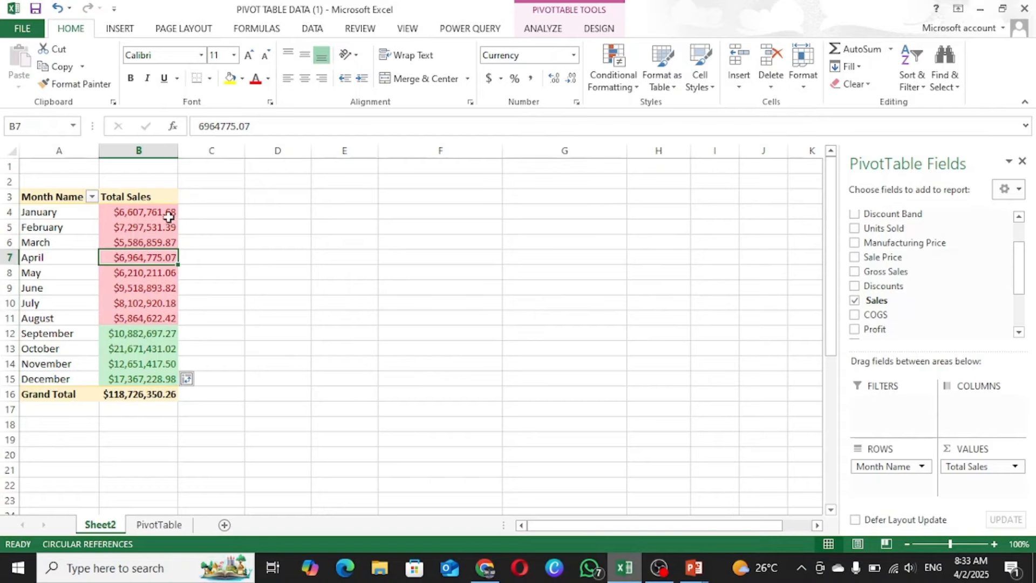
# - Add light blue solid-fill data bars to the monthly sales in B4:B15
pyautogui.moveTo(135, 213); pyautogui.dragTo(154, 378)
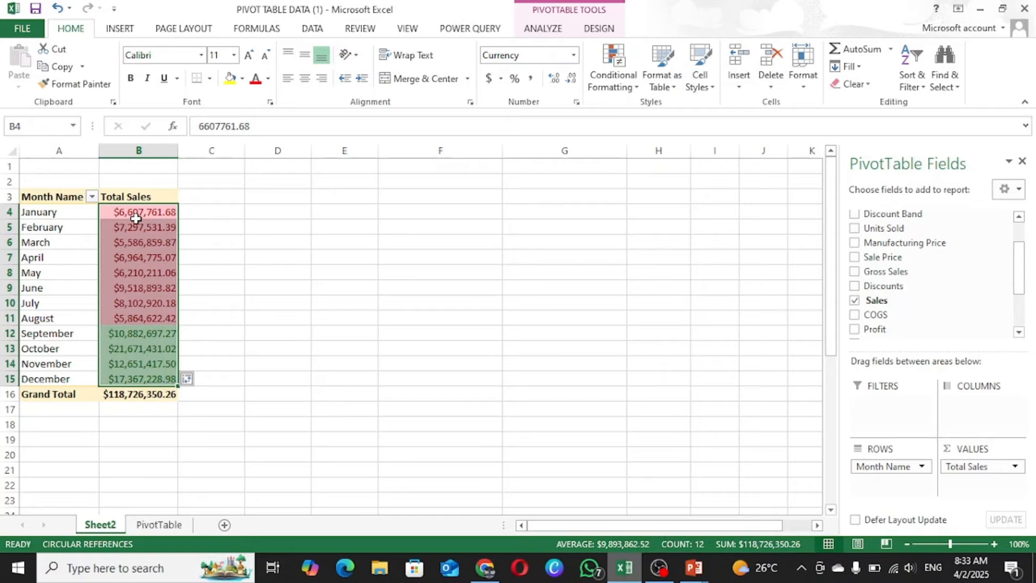
pyautogui.click(141, 318)
pyautogui.moveTo(141, 212); pyautogui.dragTo(139, 371)
pyautogui.click(633, 90)
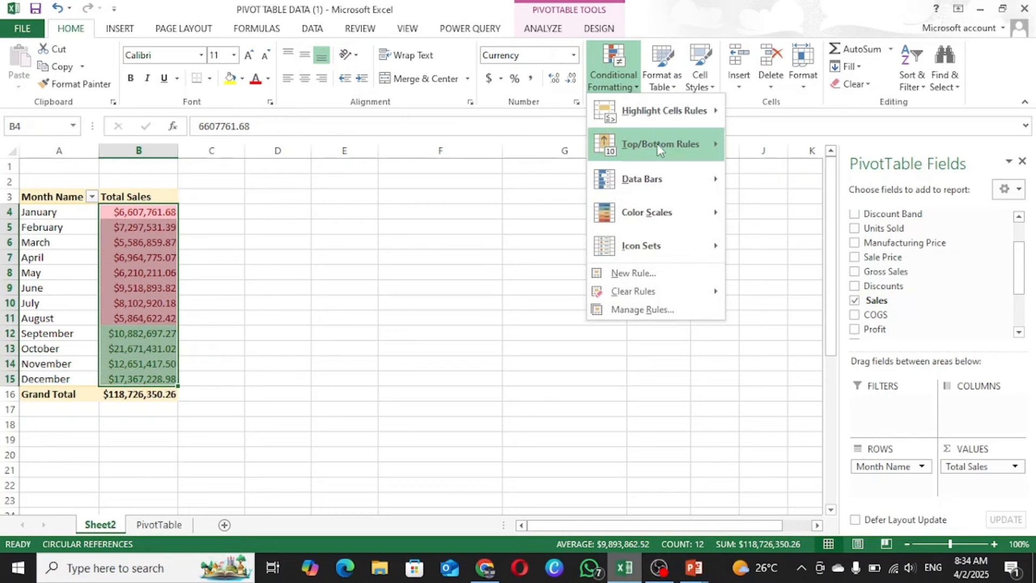
pyautogui.moveTo(654, 176)
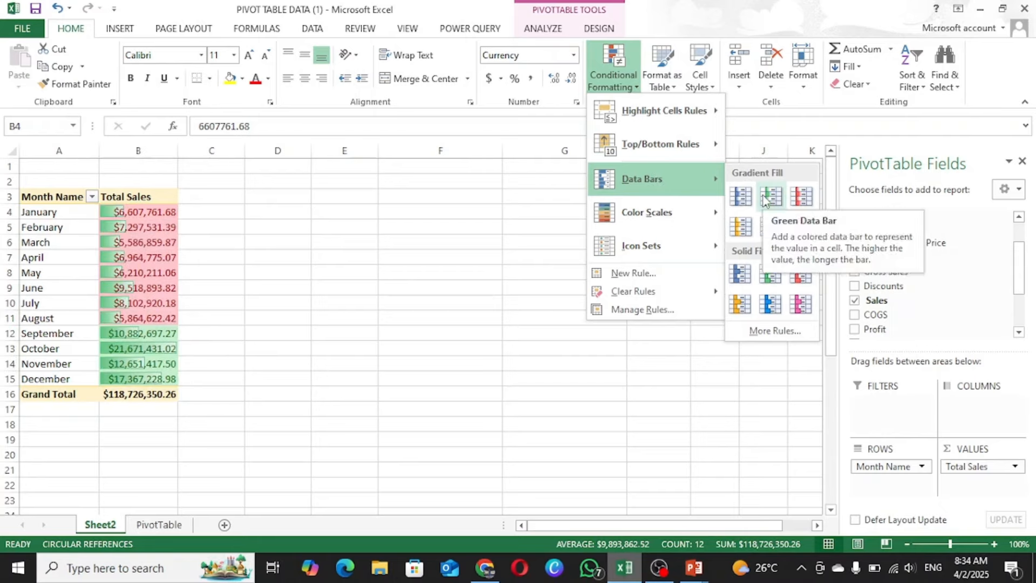
pyautogui.click(770, 304)
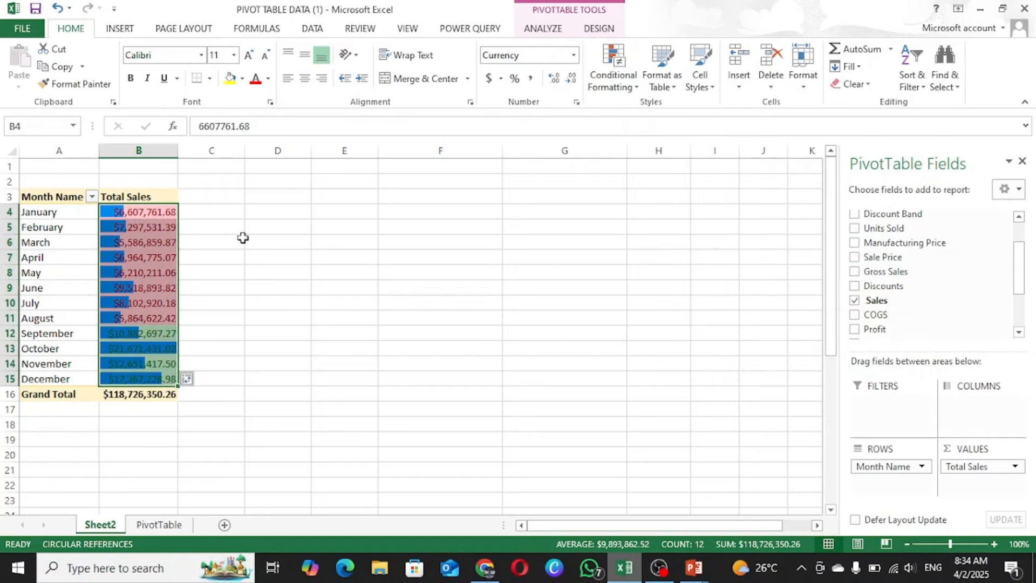
# - Widen column B so the data bars have more room beside the sales values
pyautogui.moveTo(180, 150); pyautogui.dragTo(230, 170)
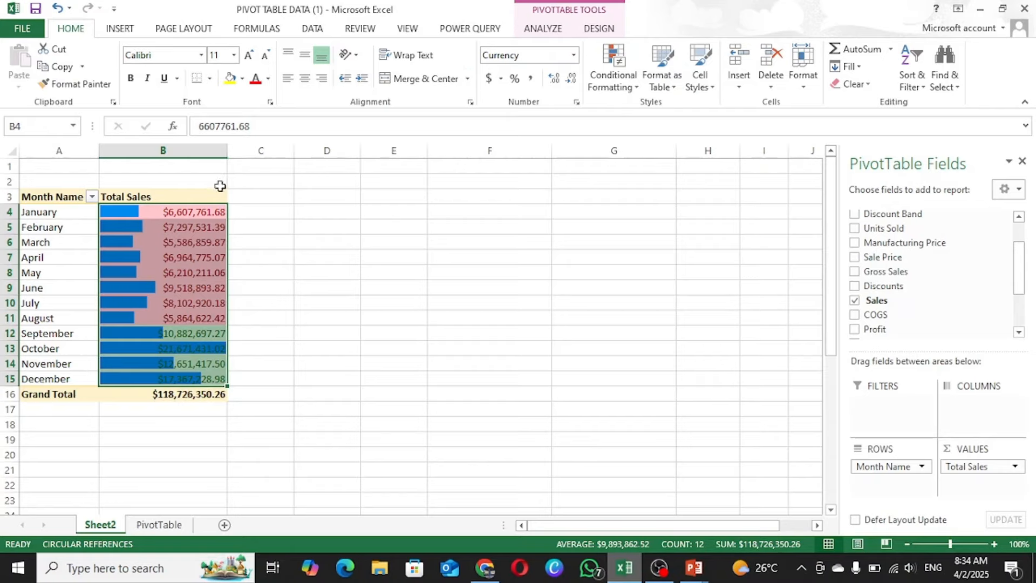
pyautogui.click(172, 212)
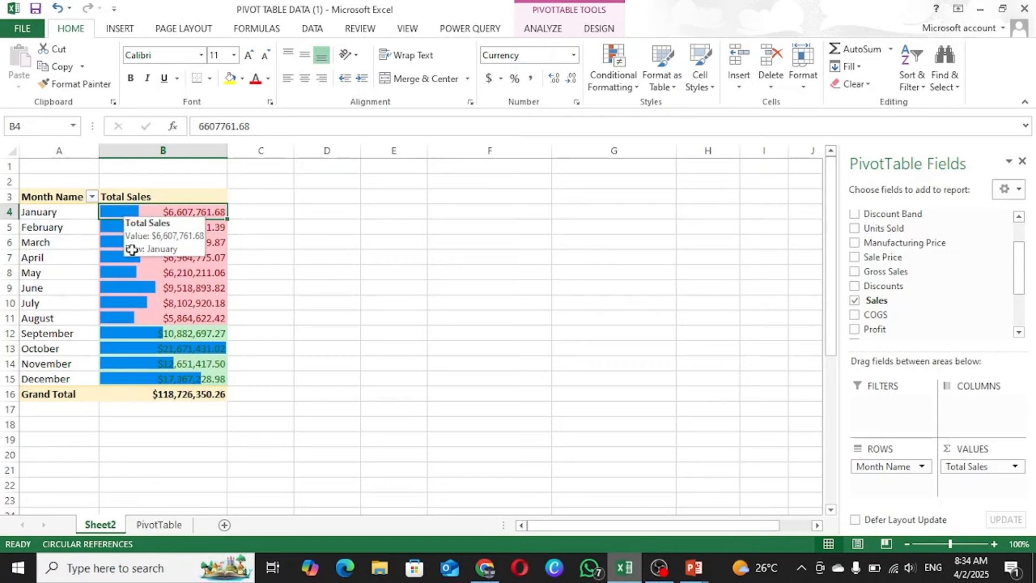
pyautogui.moveTo(130, 213); pyautogui.dragTo(131, 387)
pyautogui.click(158, 277)
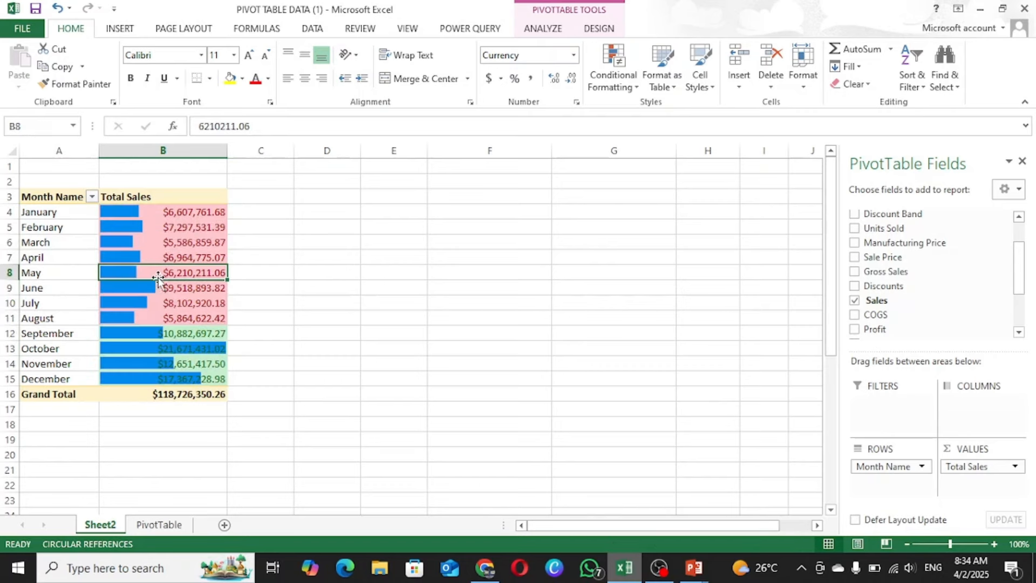
# - Add the COGS field to the pivot table's values and rename its column header to Total COGS
pyautogui.moveTo(877, 314); pyautogui.dragTo(974, 483)
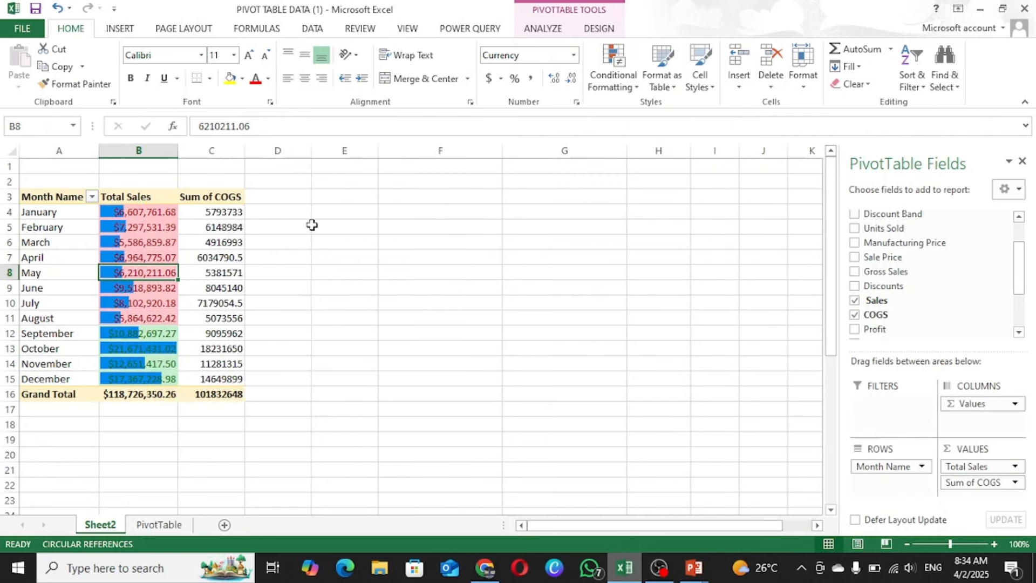
pyautogui.click(207, 198)
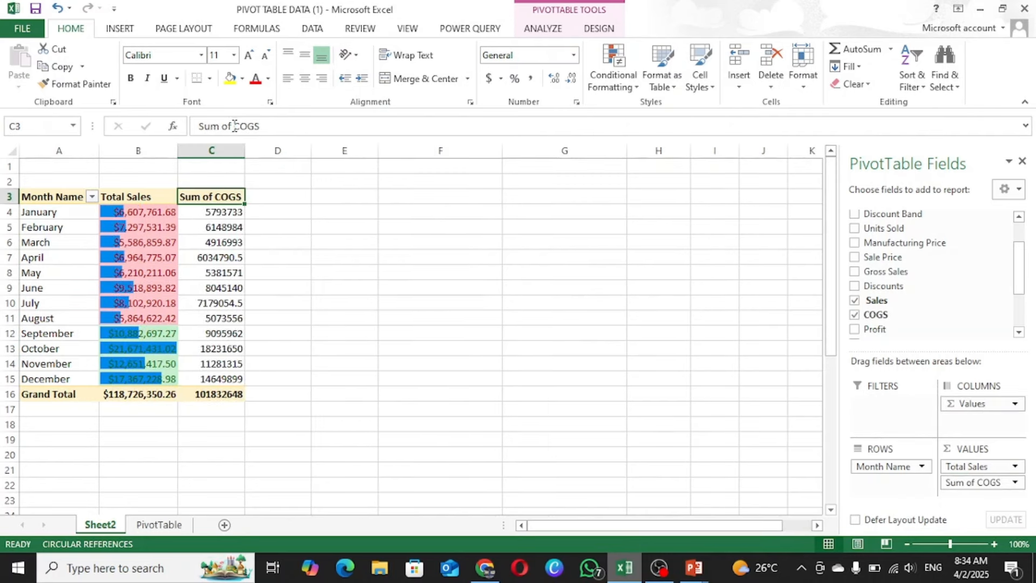
pyautogui.click(234, 125)
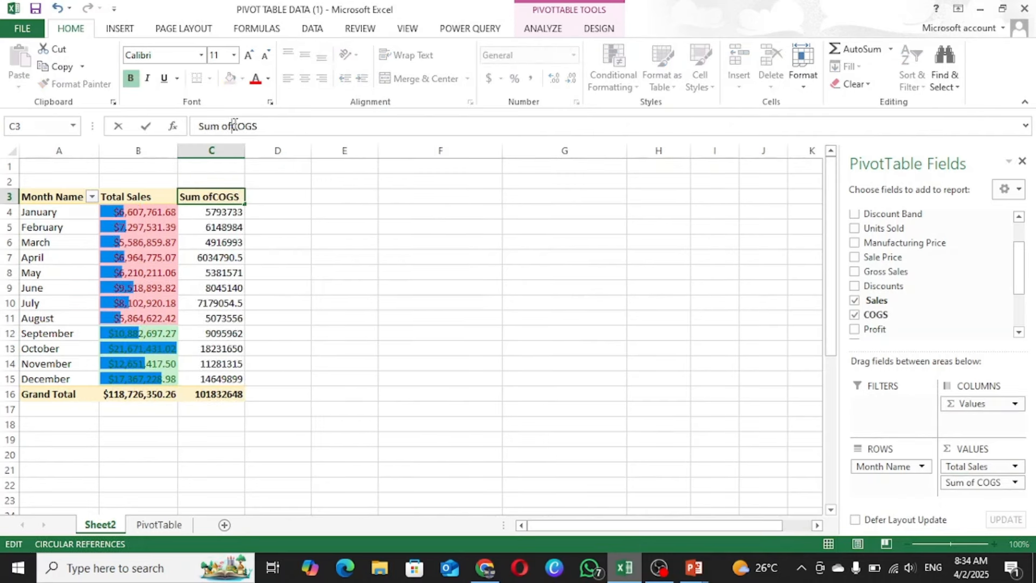
pyautogui.press('BackSpace')
pyautogui.press('BackSpace')
pyautogui.press('BackSpace')
pyautogui.press('BackSpace')
pyautogui.press('BackSpace')
pyautogui.press('BackSpace')
pyautogui.press('BackSpace')
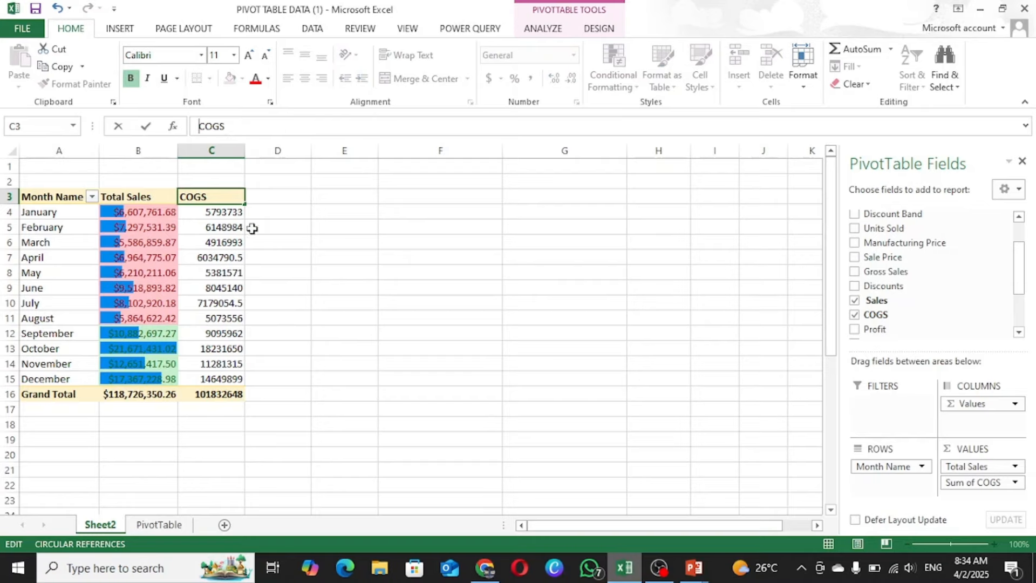
pyautogui.press('Return')
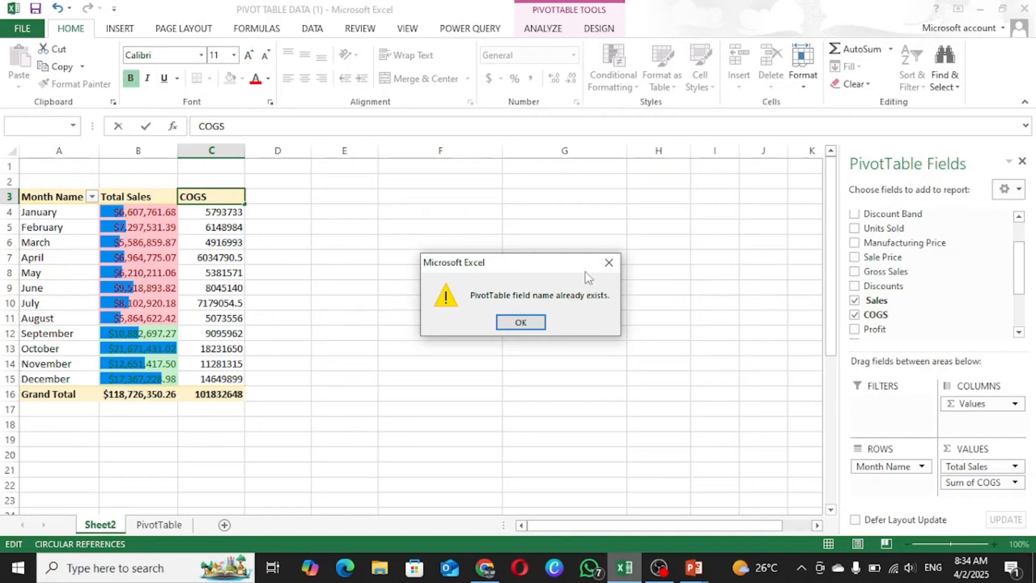
pyautogui.click(609, 262)
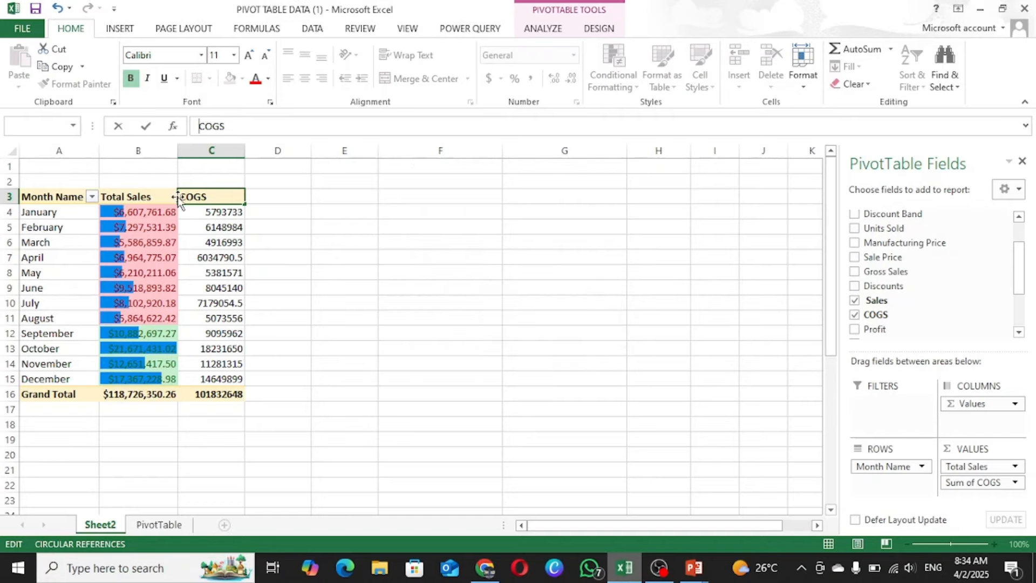
pyautogui.write('Total')
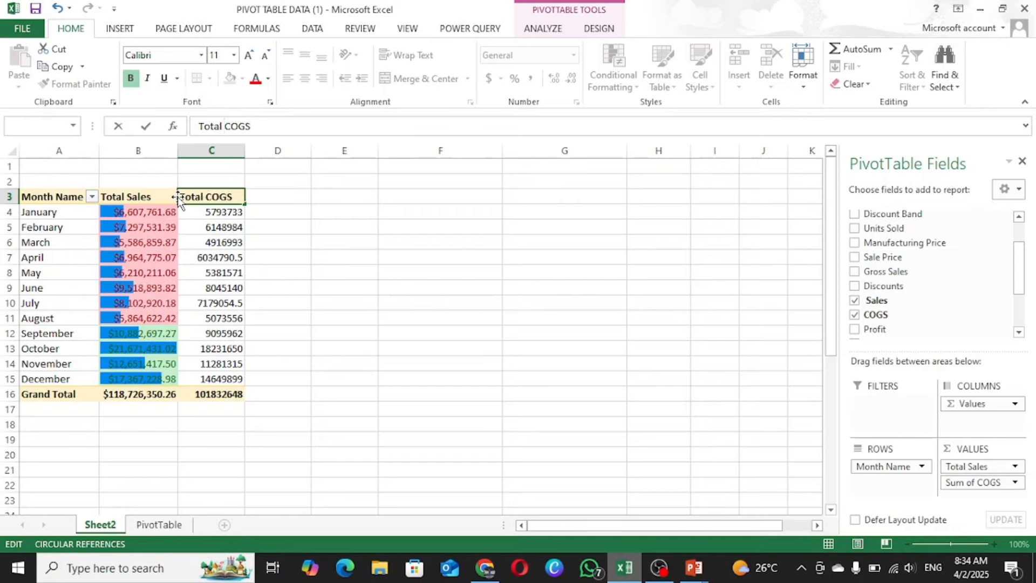
pyautogui.click(227, 221)
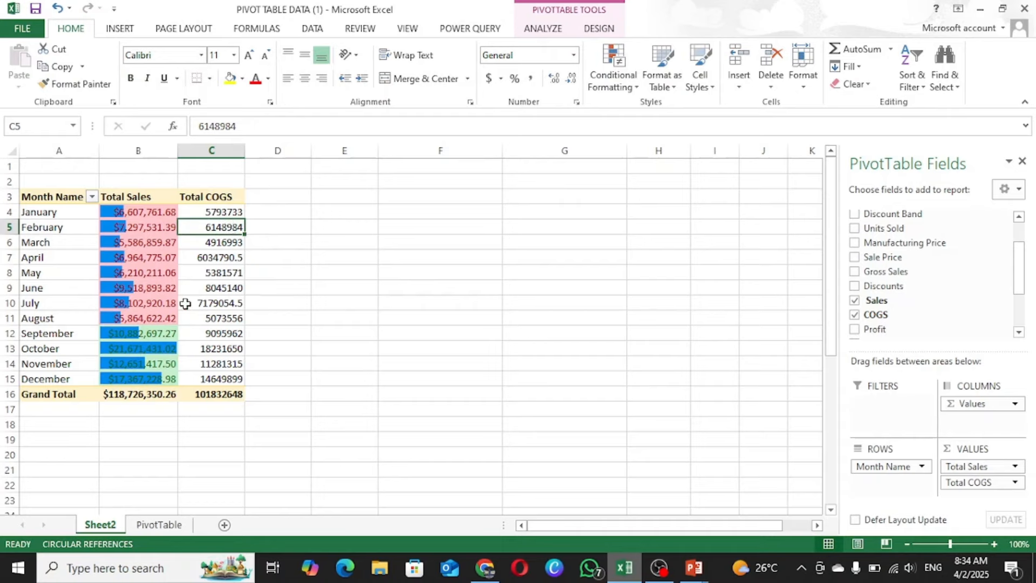
# - Try copying the formatting of the January sales cell onto the COGS values in C4:C15, and undo it
pyautogui.click(157, 214)
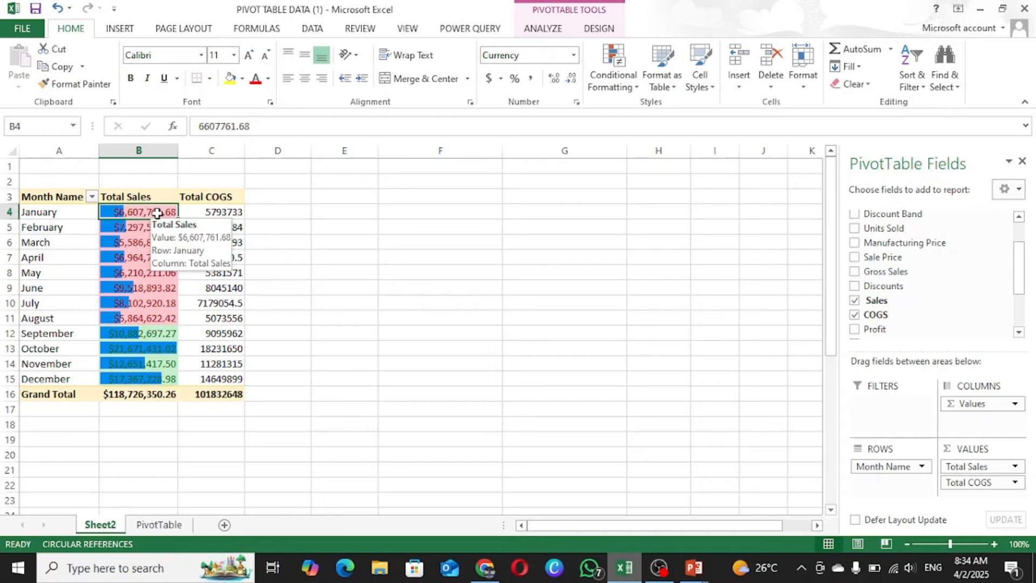
pyautogui.click(92, 86)
pyautogui.moveTo(215, 211); pyautogui.dragTo(209, 375)
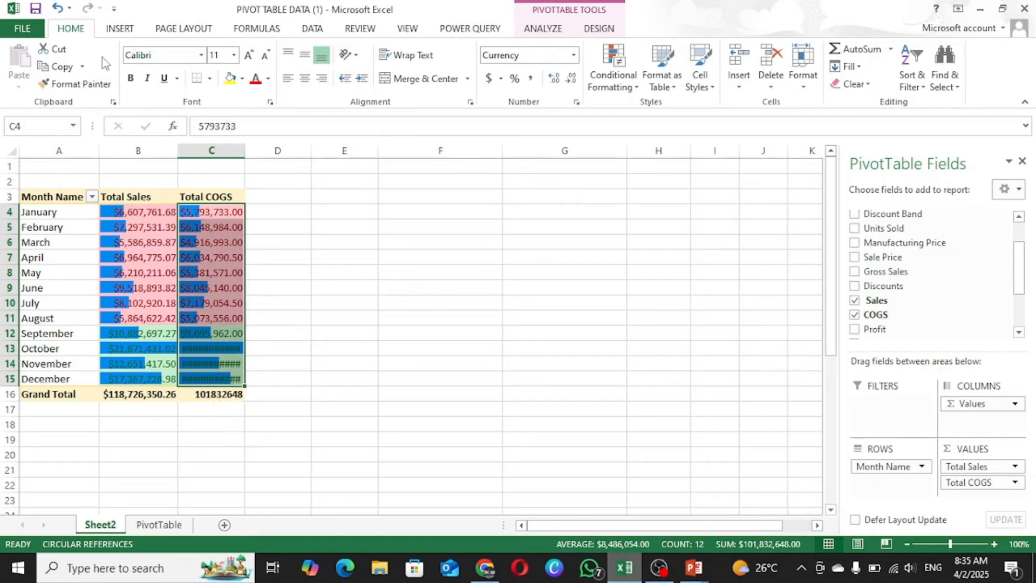
pyautogui.click(57, 8)
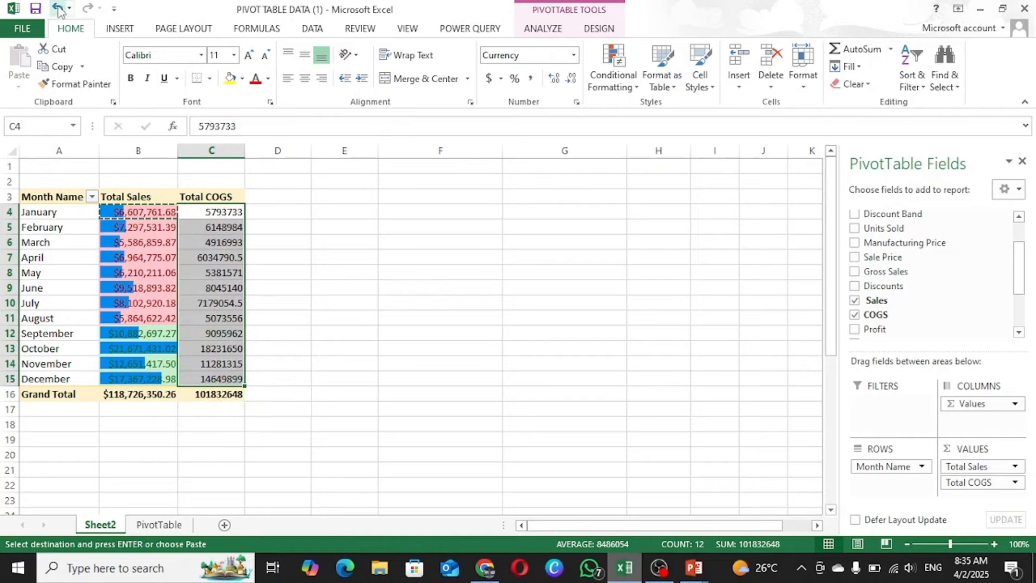
# - Set the number format of the Total COGS values to Currency with 2 decimal places and the $ symbol
pyautogui.rightClick(218, 215)
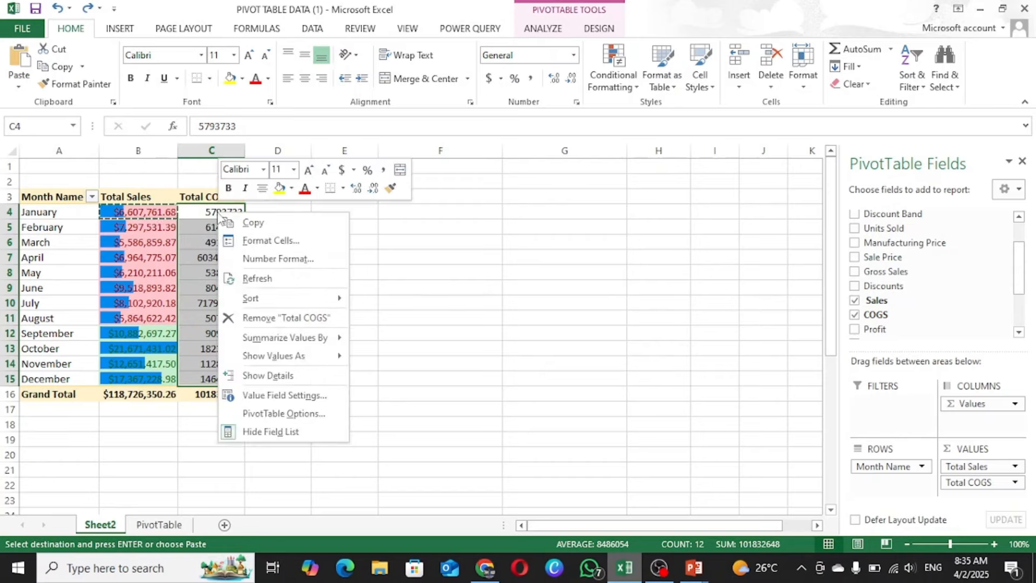
pyautogui.click(275, 259)
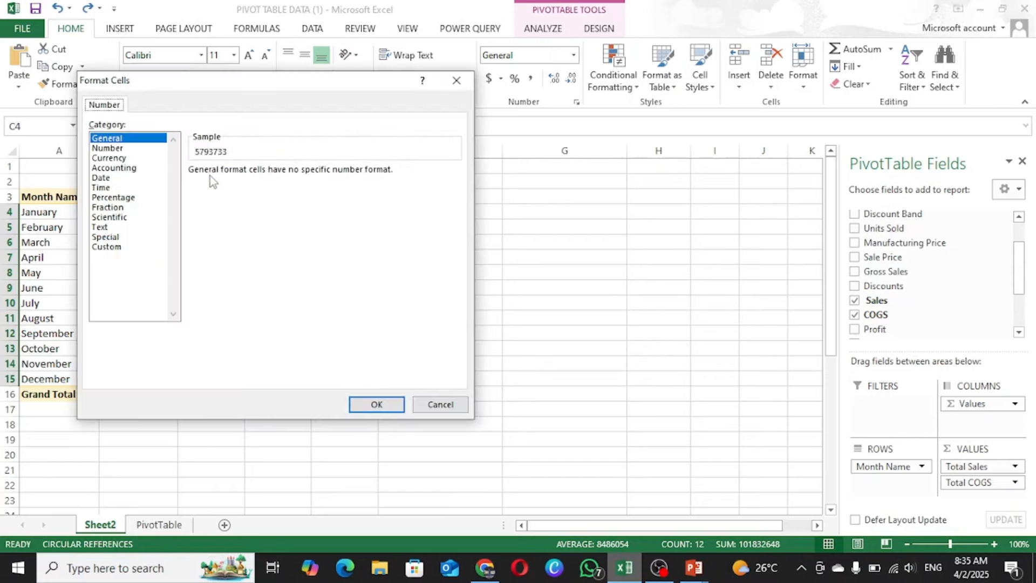
pyautogui.click(108, 158)
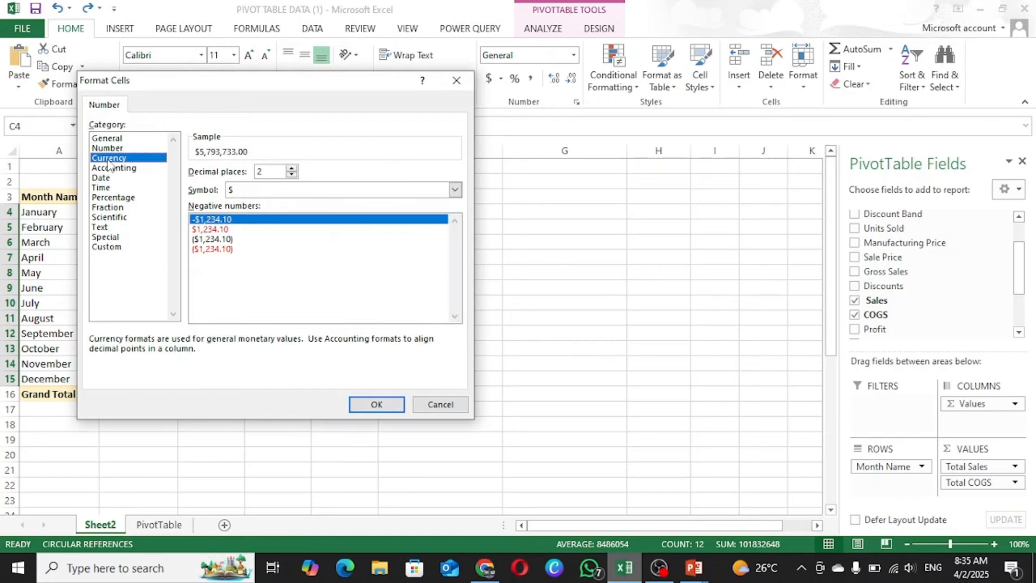
pyautogui.click(386, 406)
pyautogui.click(221, 257)
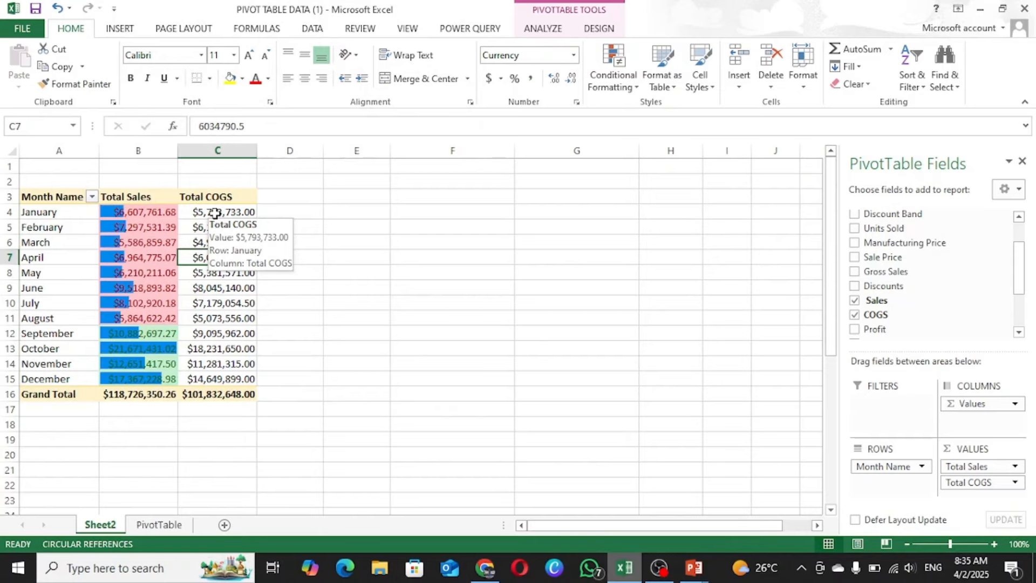
# - Start a custom color scale rule for the monthly COGS in C4:C15, using the 2-Color Scale format style
pyautogui.moveTo(215, 213); pyautogui.dragTo(207, 374)
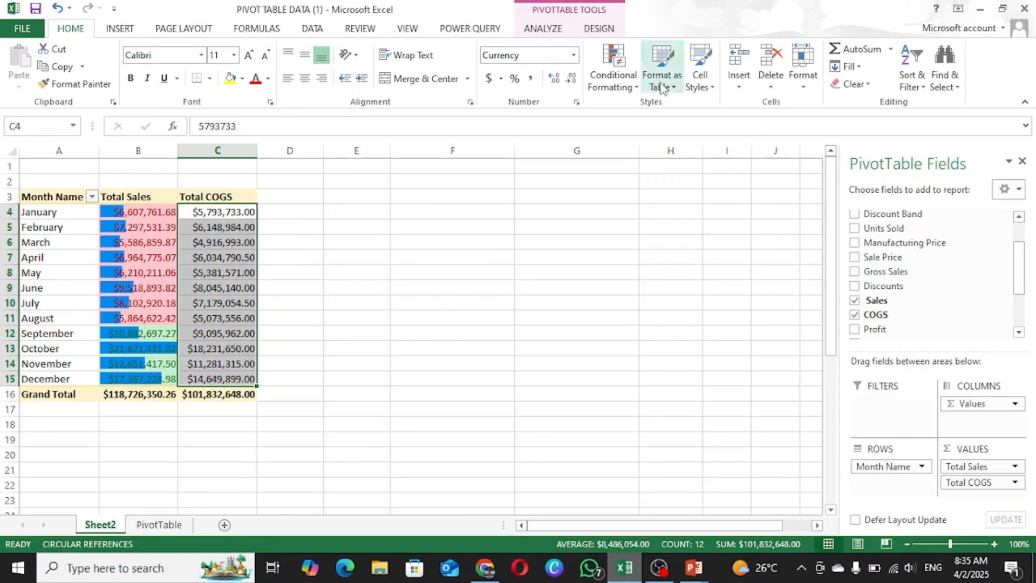
pyautogui.click(613, 75)
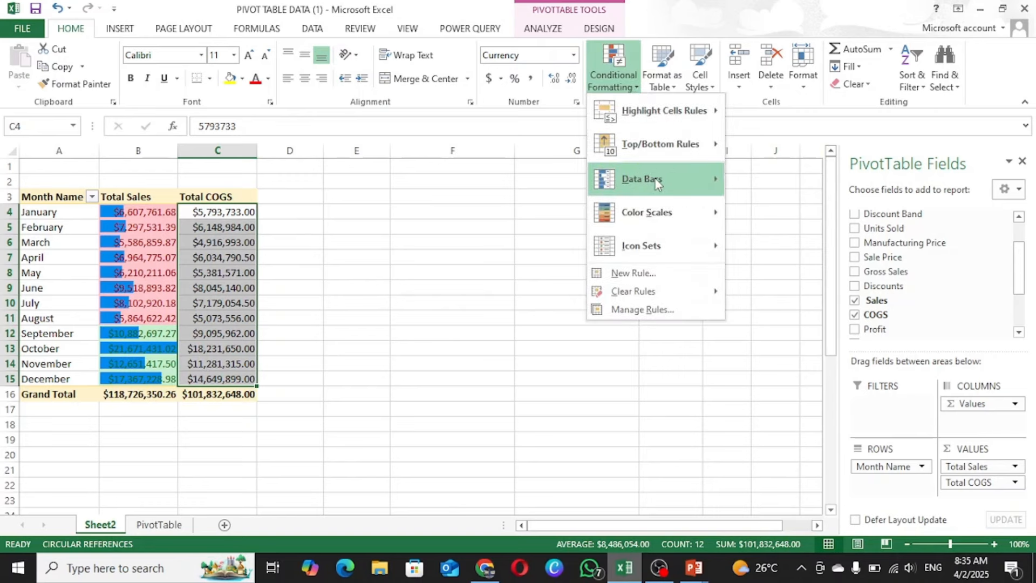
pyautogui.moveTo(663, 219)
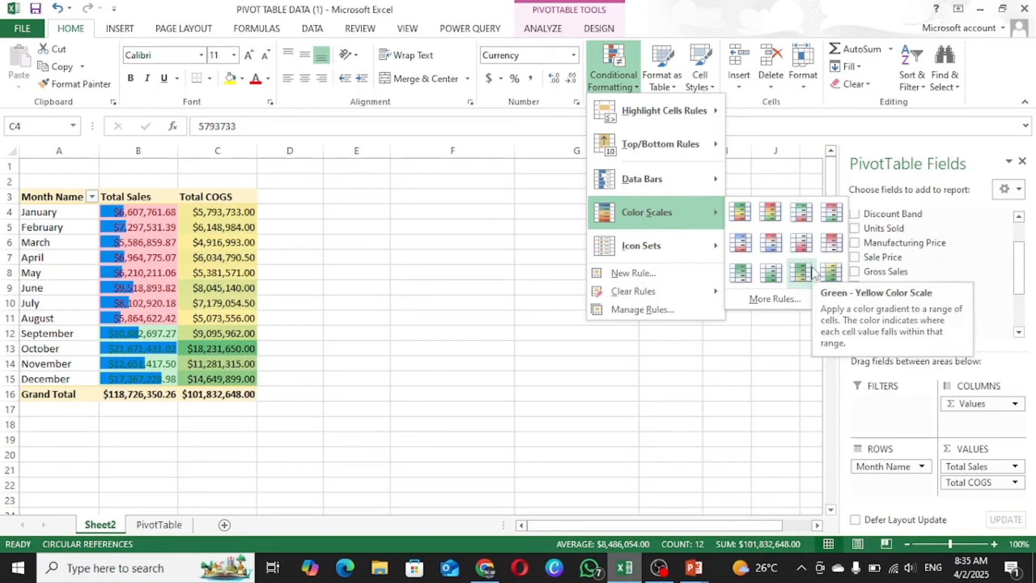
pyautogui.click(762, 300)
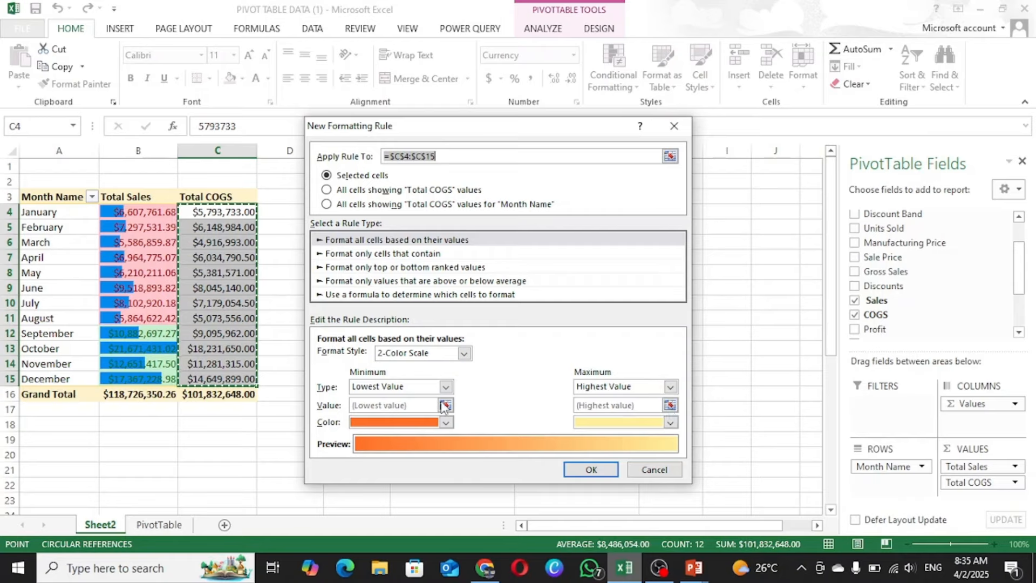
pyautogui.click(464, 354)
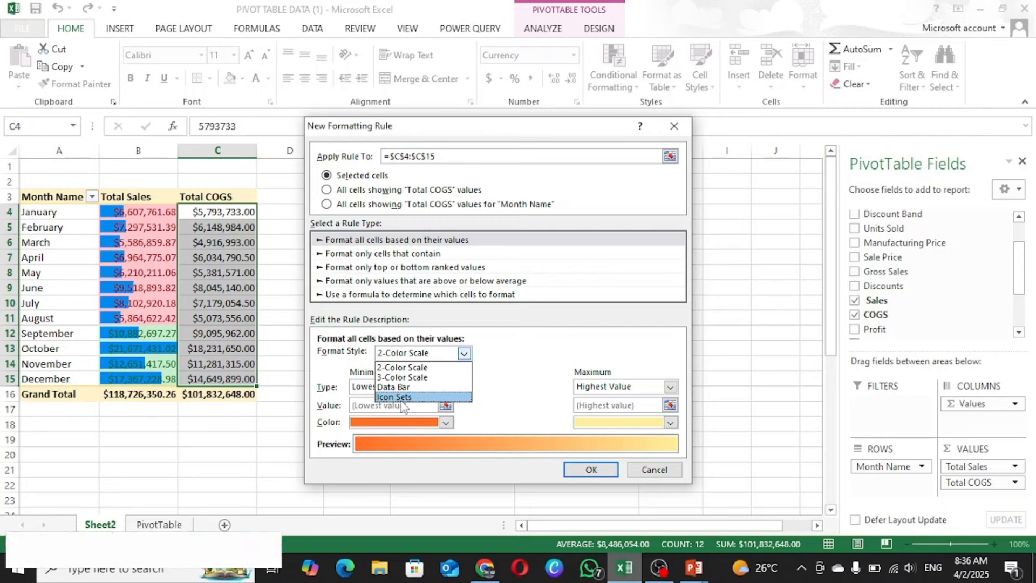
pyautogui.click(402, 368)
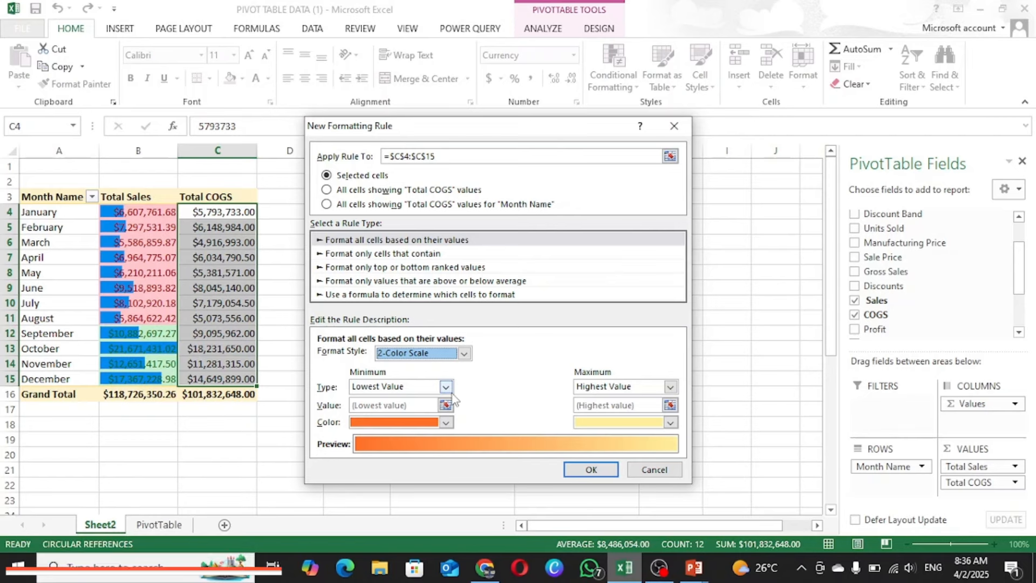
# - Color the scale's lowest value red and its highest value green, and apply the rule to the COGS values
pyautogui.click(447, 424)
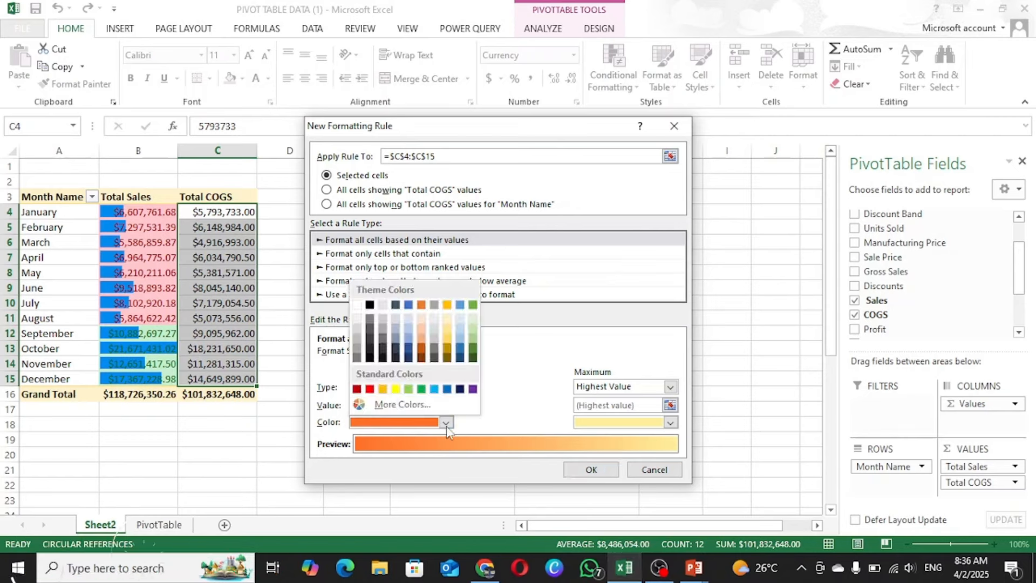
pyautogui.click(369, 388)
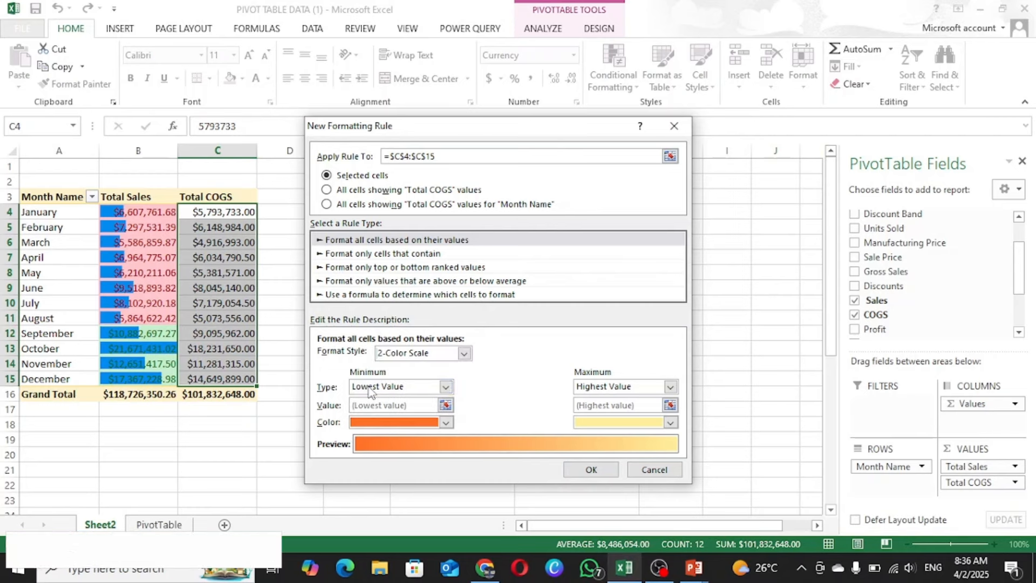
pyautogui.click(671, 423)
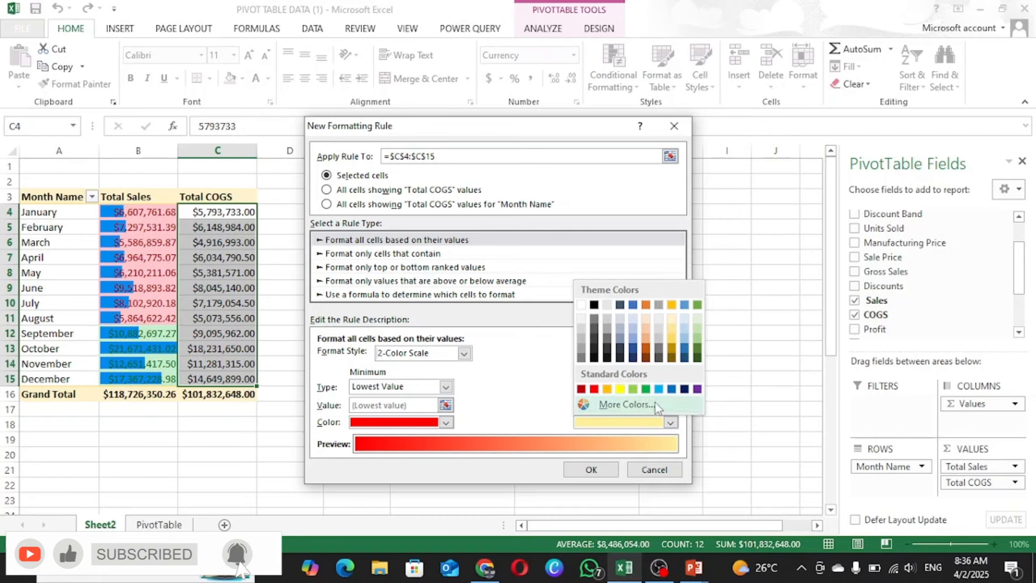
pyautogui.click(646, 391)
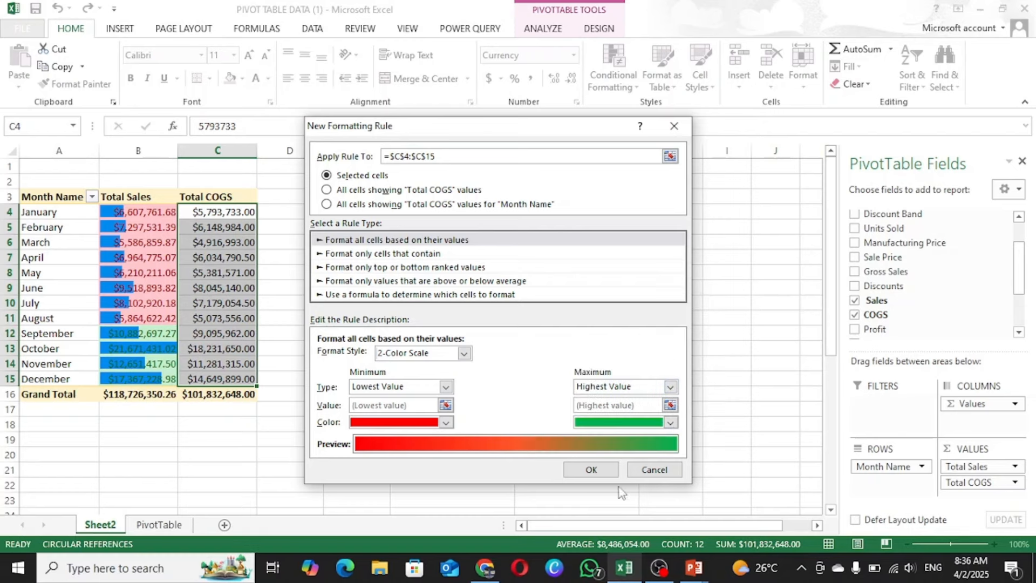
pyautogui.click(591, 470)
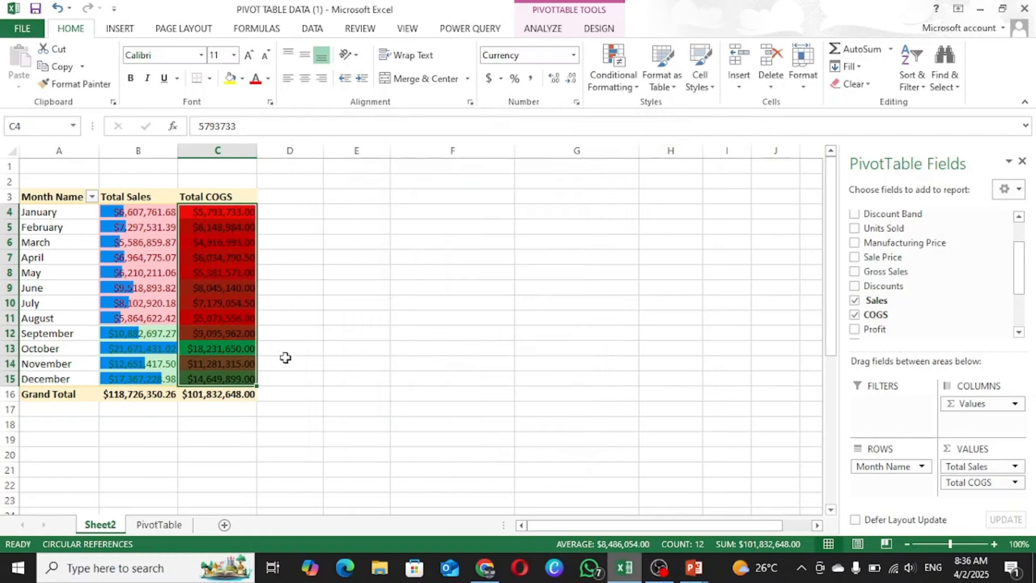
pyautogui.click(103, 269)
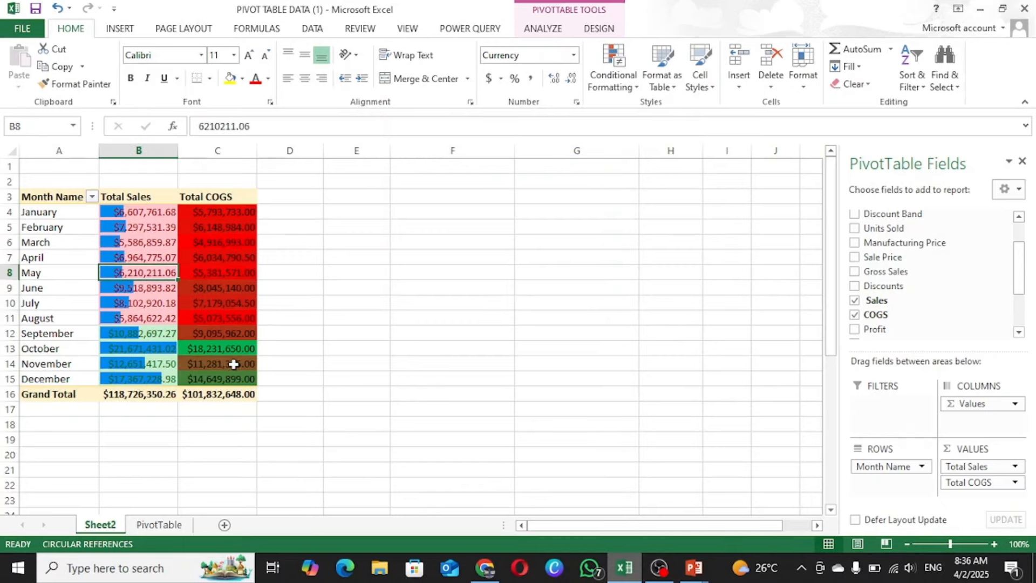
pyautogui.moveTo(232, 307)
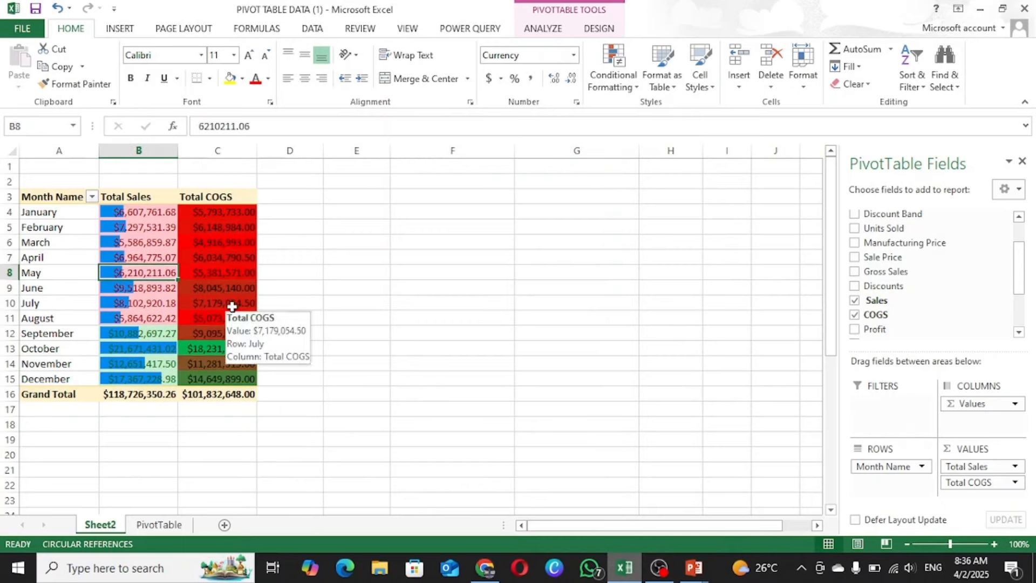
pyautogui.click(226, 242)
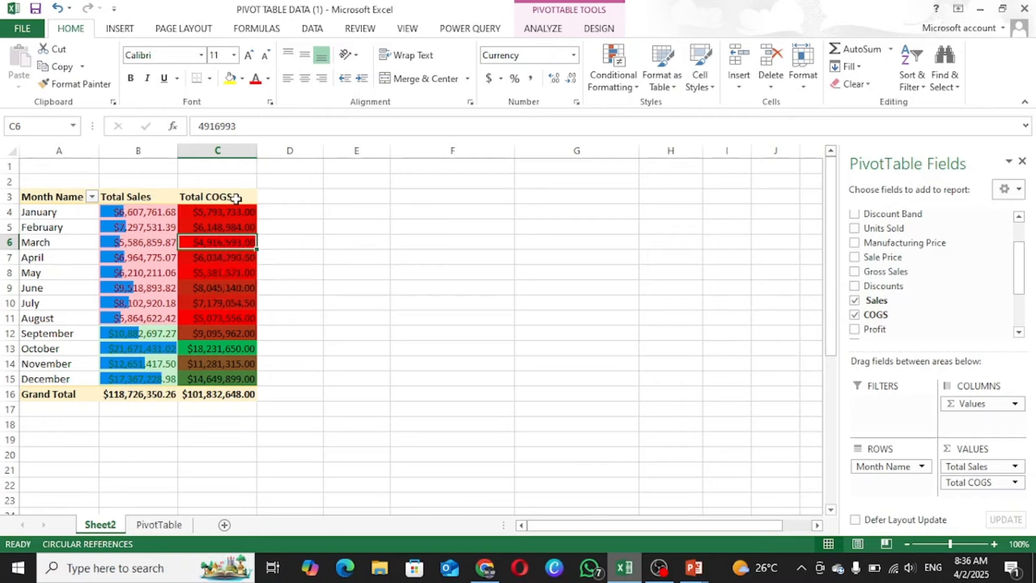
pyautogui.moveTo(216, 211); pyautogui.dragTo(213, 374)
pyautogui.click(629, 94)
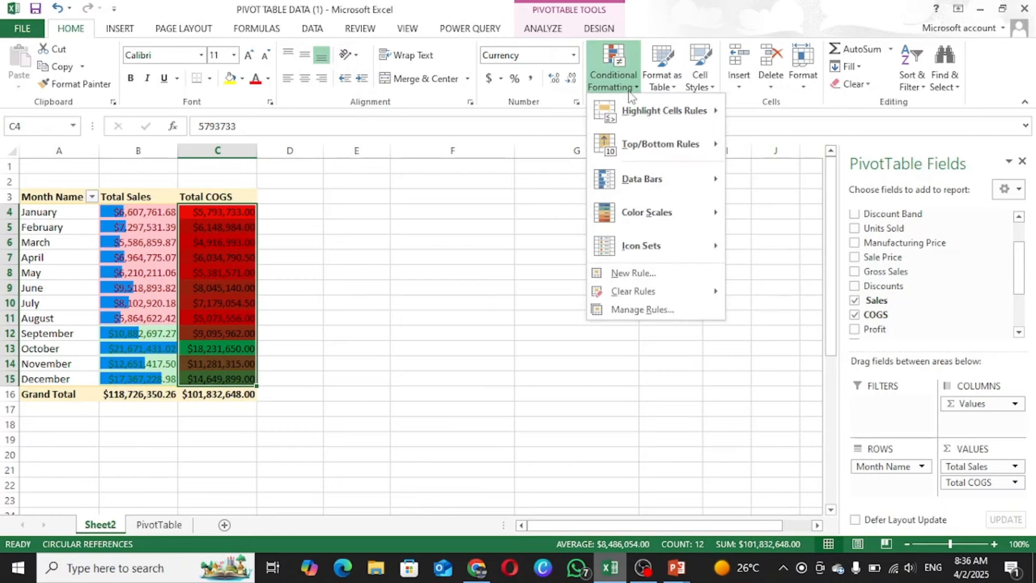
pyautogui.moveTo(655, 214)
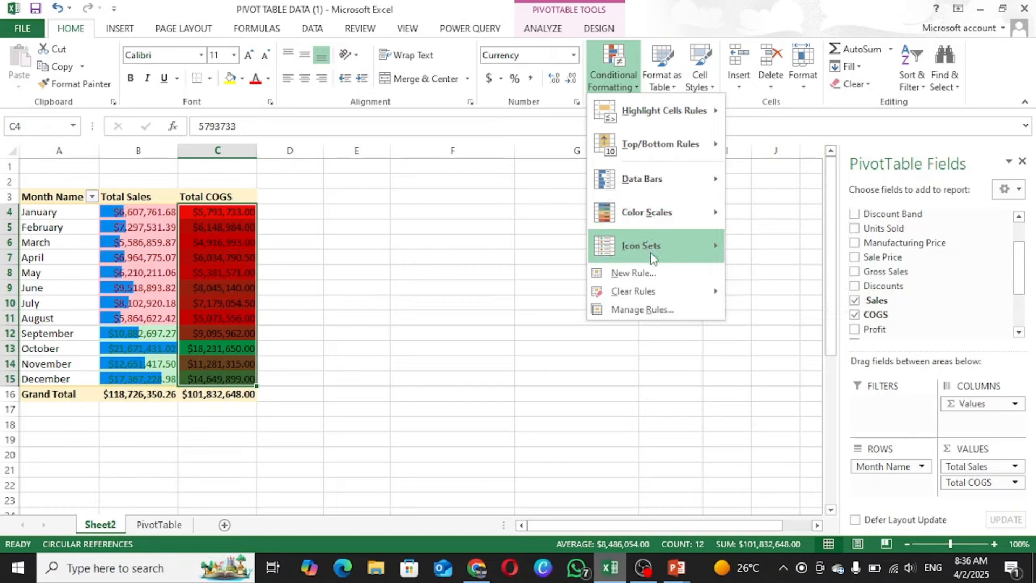
pyautogui.click(151, 295)
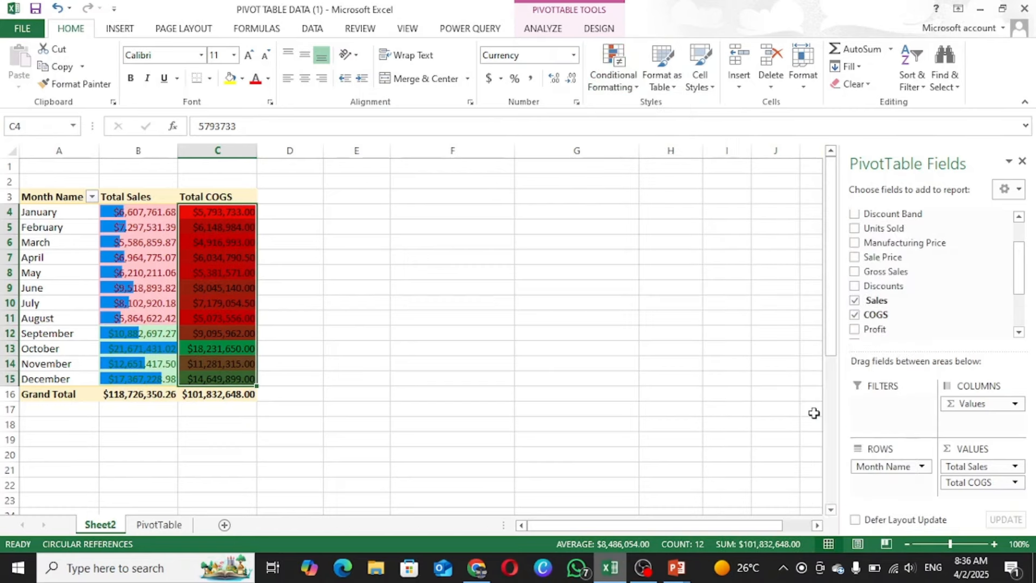
# - Add the Profit field to the pivot table's values and format it as Currency with 0 decimal places and the $ symbol
pyautogui.moveTo(883, 329); pyautogui.dragTo(982, 494)
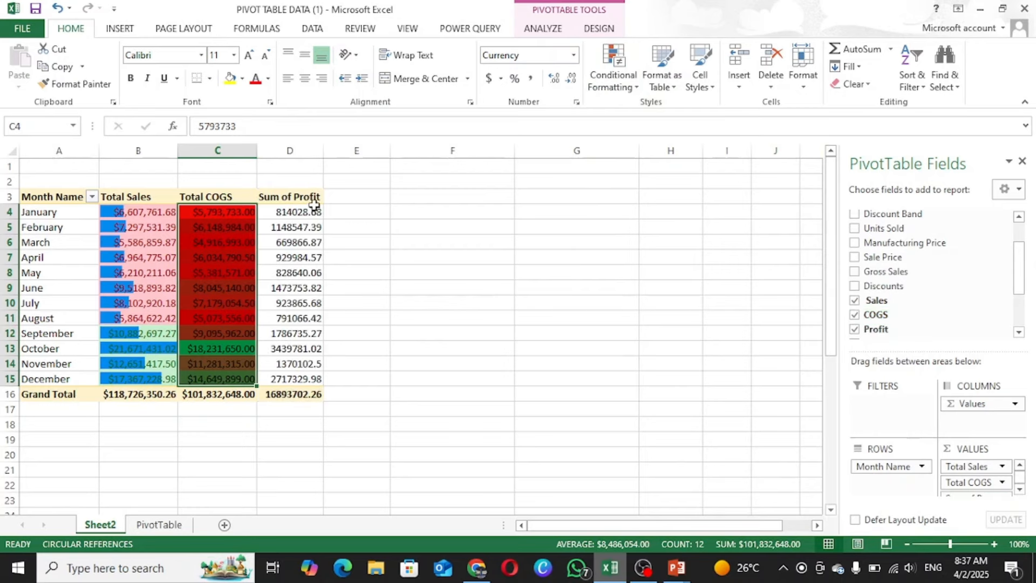
pyautogui.moveTo(303, 210); pyautogui.dragTo(300, 379)
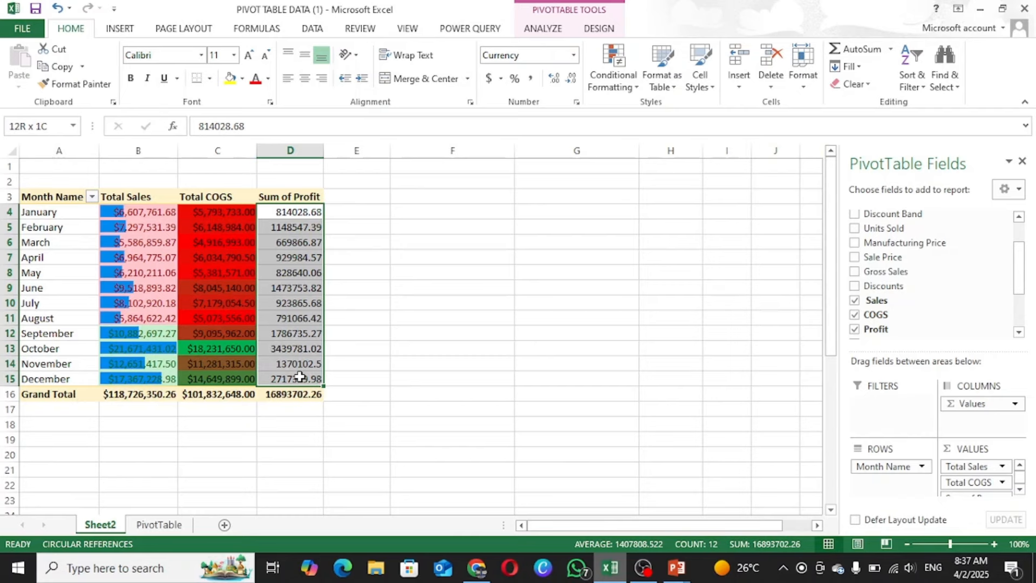
pyautogui.rightClick(283, 284)
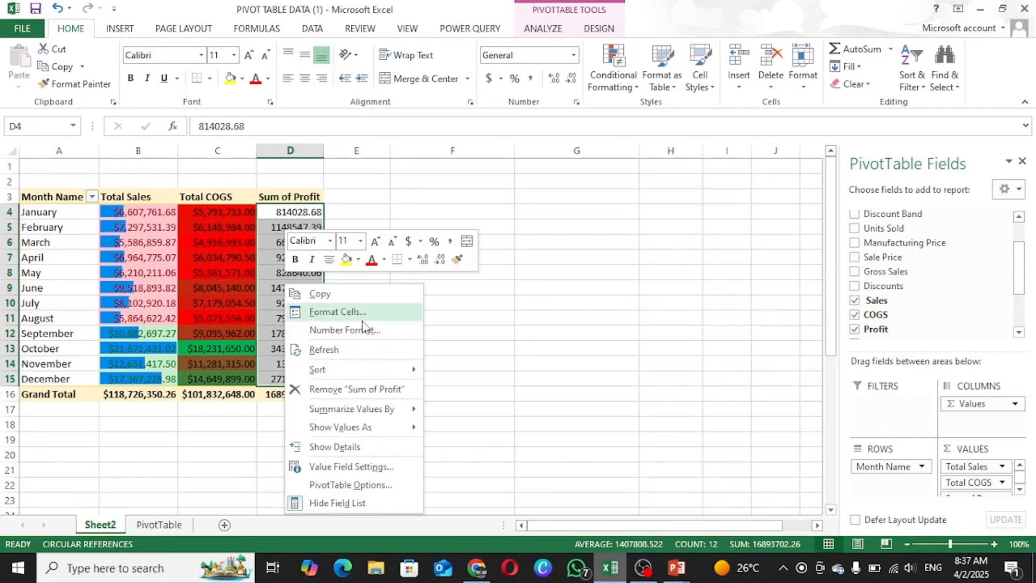
pyautogui.click(361, 331)
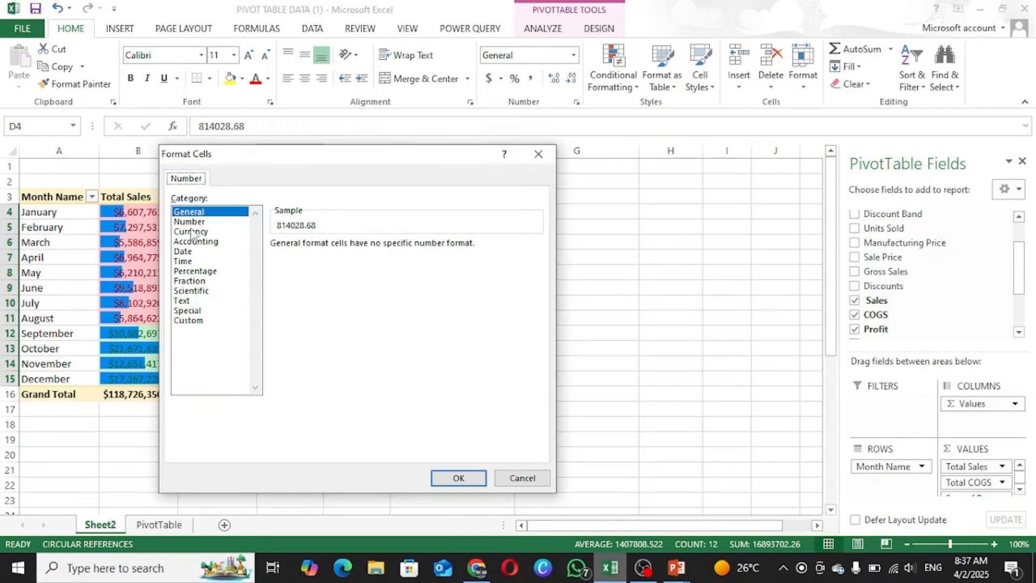
pyautogui.click(191, 231)
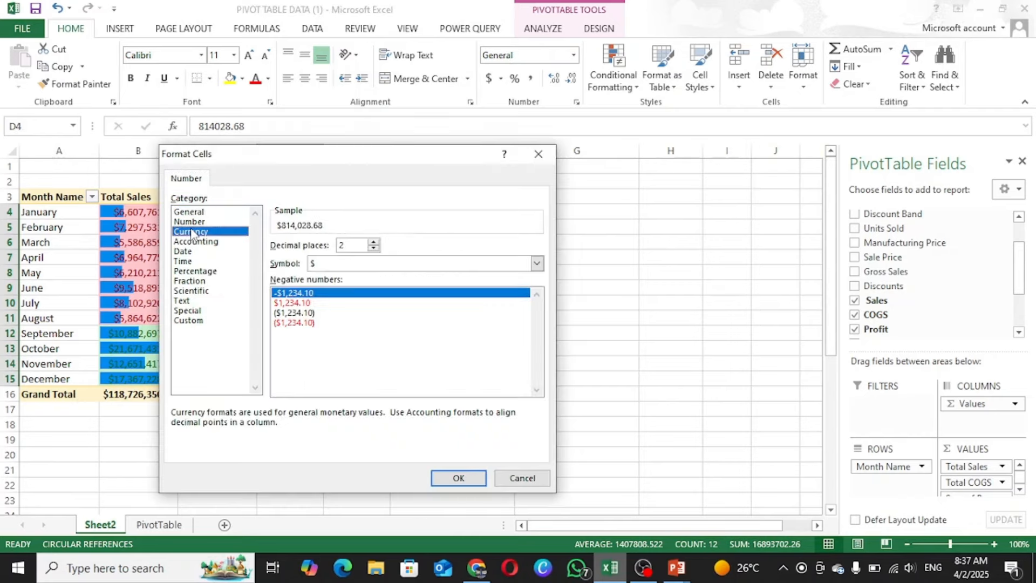
pyautogui.click(374, 249)
pyautogui.click(374, 249)
pyautogui.click(459, 478)
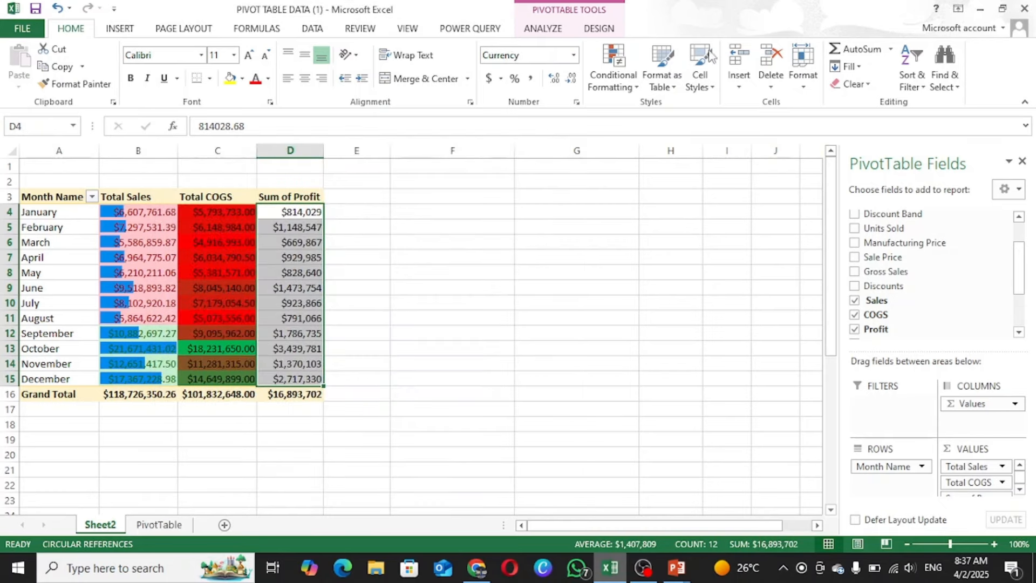
# - Start a custom icon set rule for the monthly profit in D4:D15, using the red diamond, yellow triangle and green circle style
pyautogui.click(634, 89)
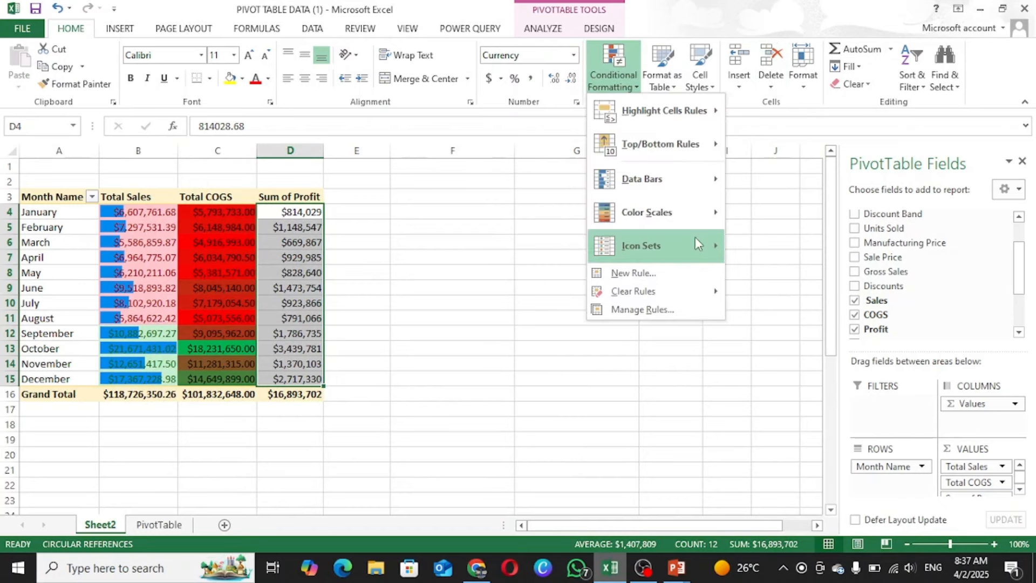
pyautogui.moveTo(648, 251)
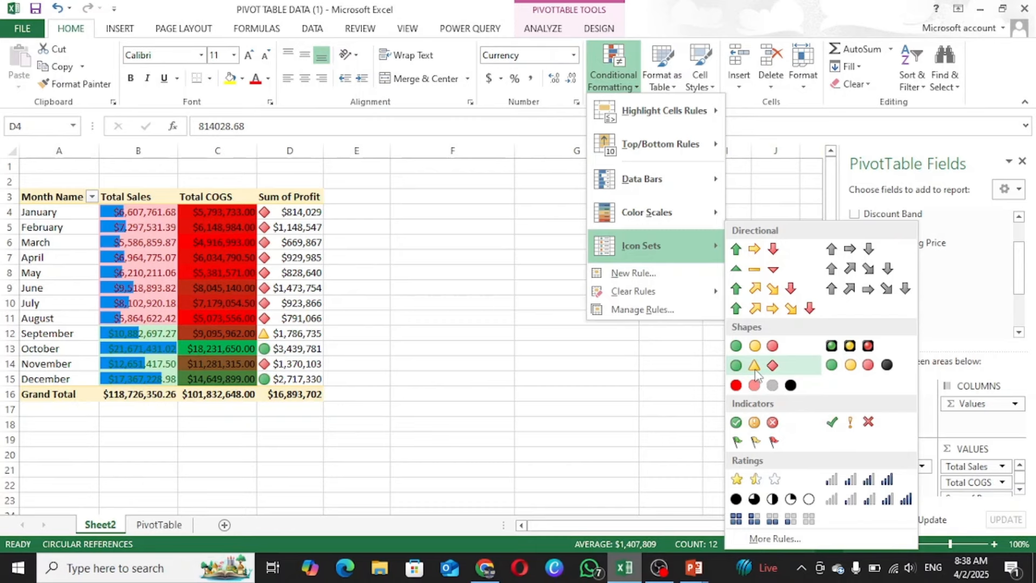
pyautogui.click(772, 538)
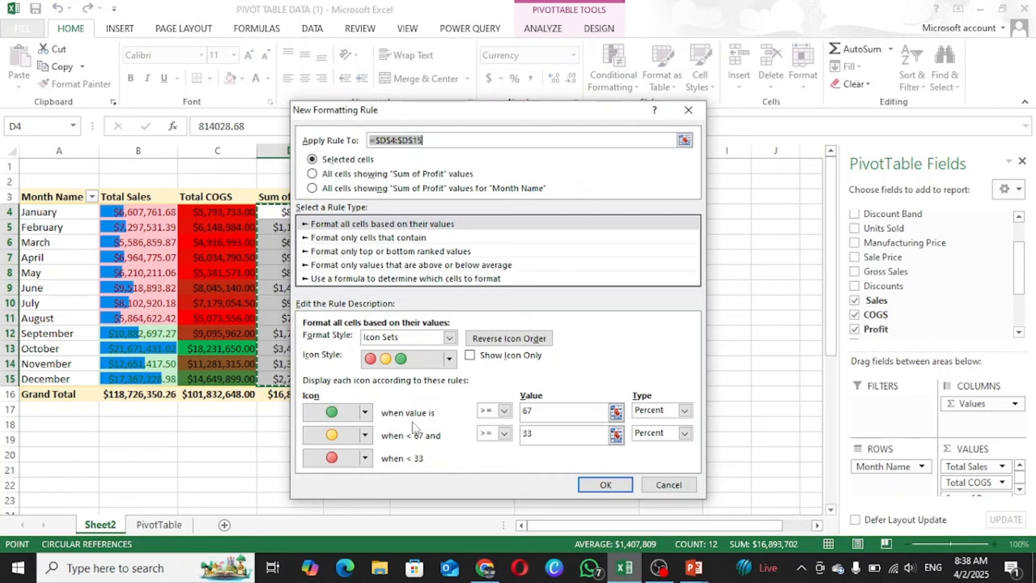
pyautogui.click(449, 359)
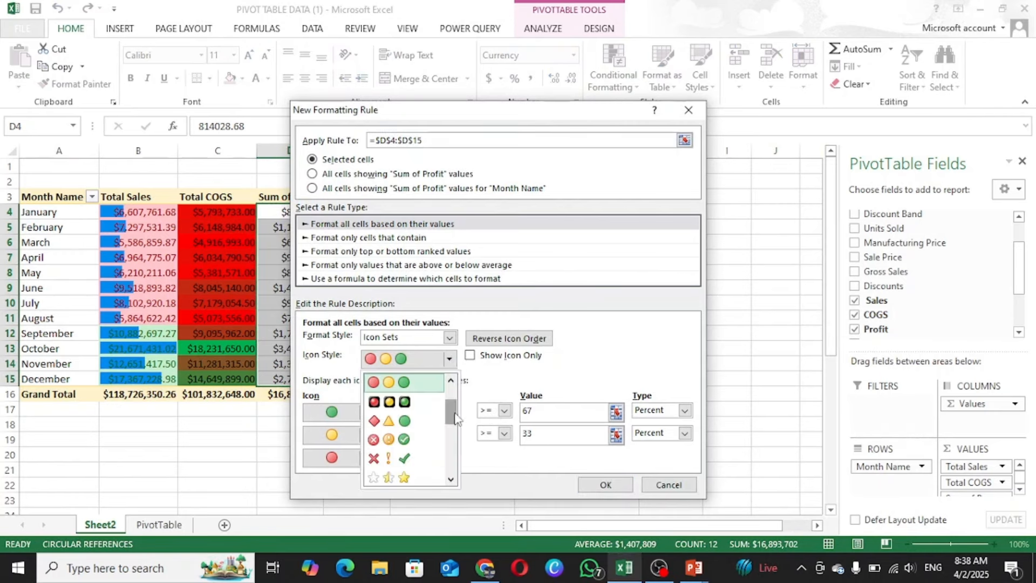
pyautogui.moveTo(451, 411)
pyautogui.mouseDown()
pyautogui.moveTo(451, 484)
pyautogui.moveTo(469, 413)
pyautogui.mouseUp()
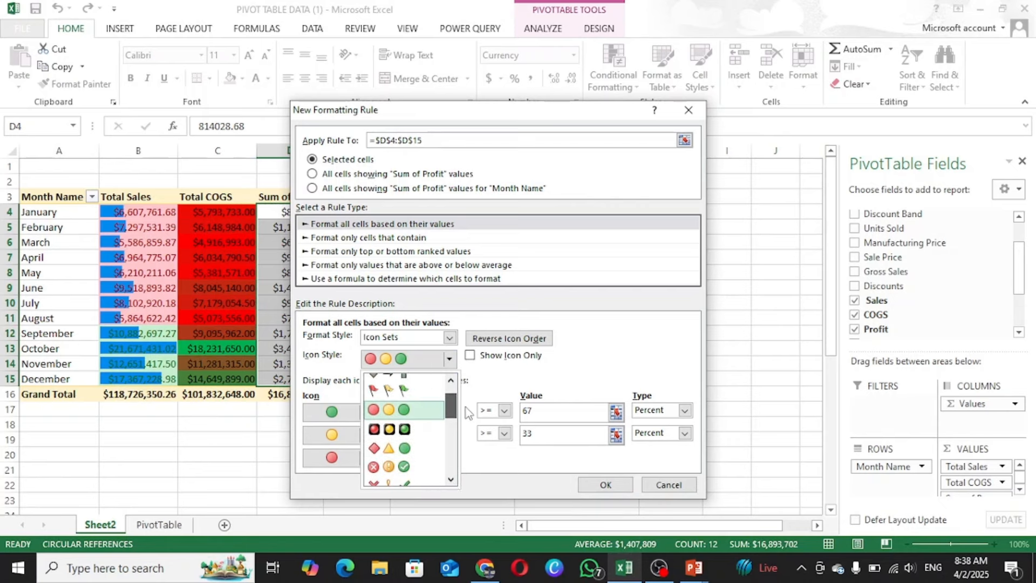
pyautogui.click(393, 446)
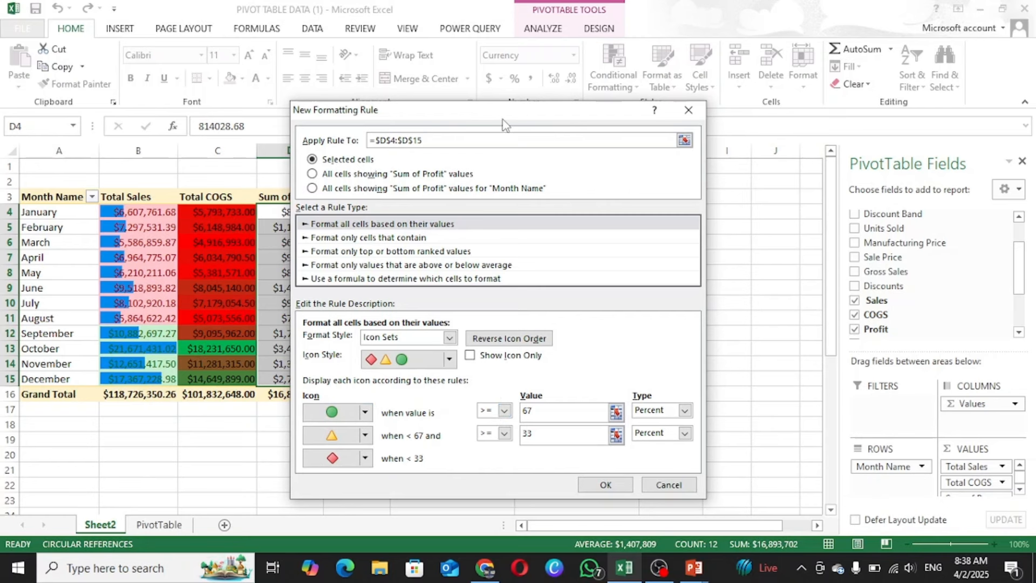
# - Set the green circle's condition to values >= 800000, with Number as the value type
pyautogui.moveTo(496, 115); pyautogui.dragTo(620, 113)
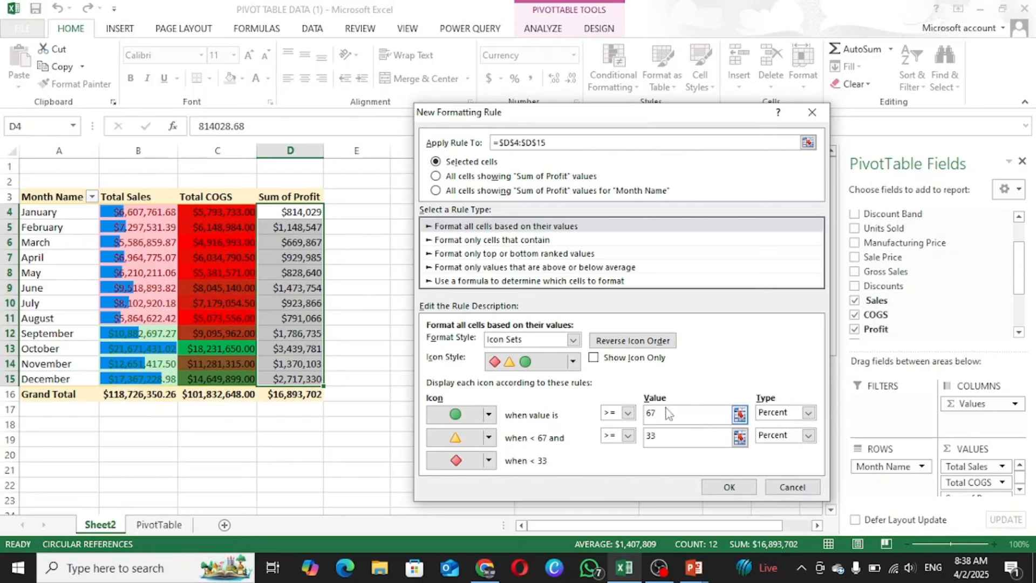
pyautogui.moveTo(662, 414); pyautogui.dragTo(639, 416)
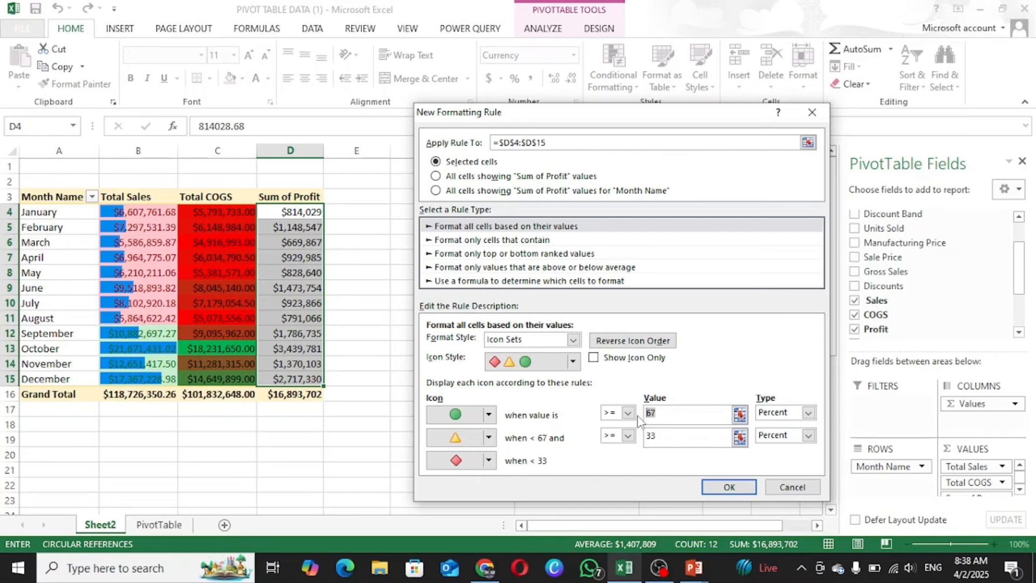
pyautogui.write('800000')
pyautogui.click(809, 417)
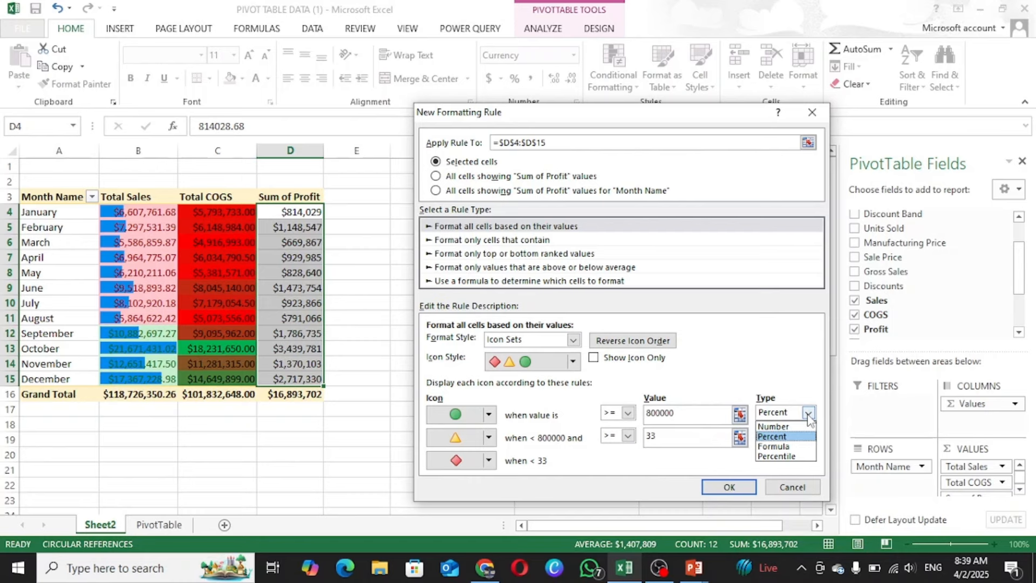
pyautogui.click(809, 417)
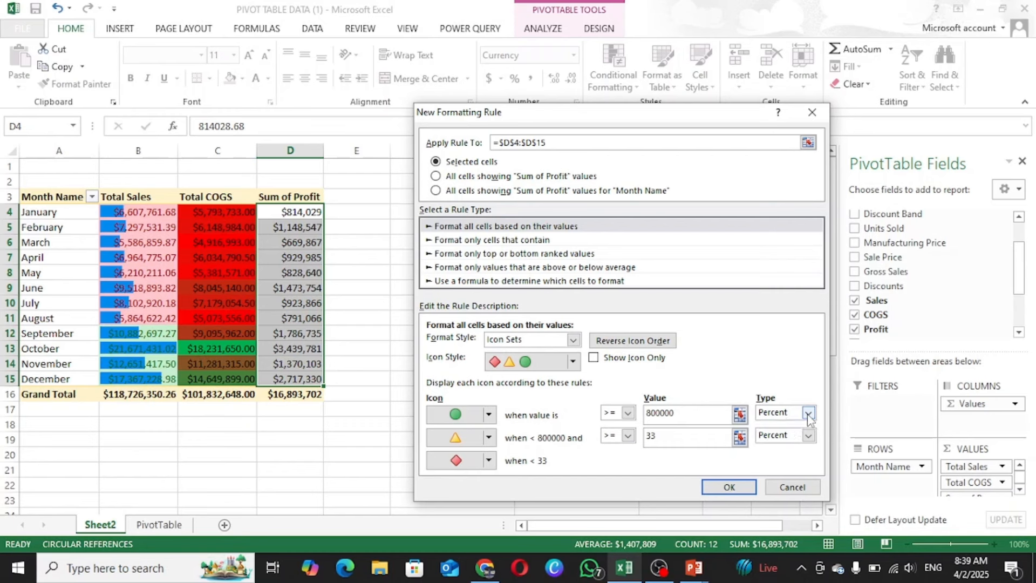
pyautogui.click(809, 417)
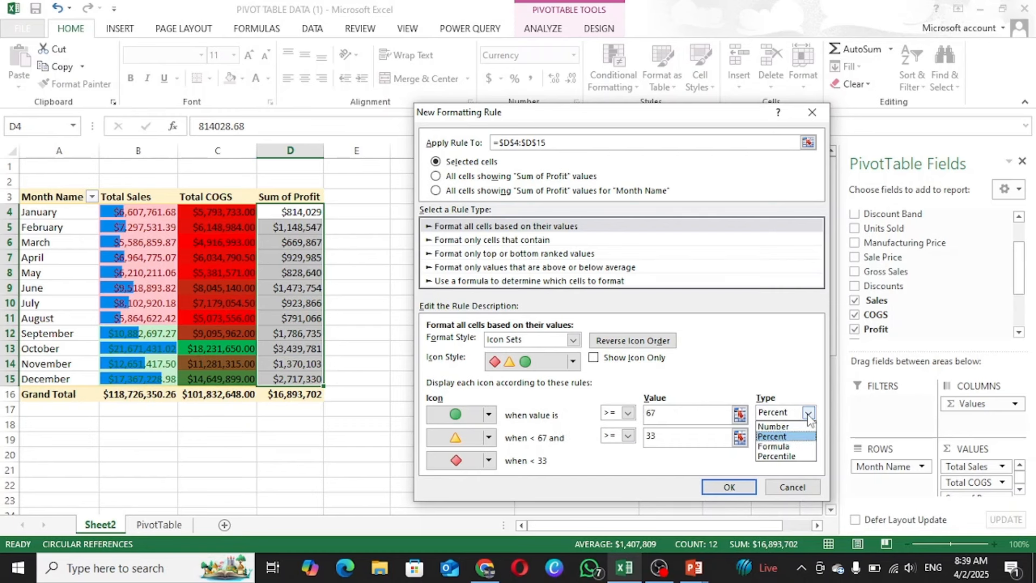
pyautogui.click(772, 426)
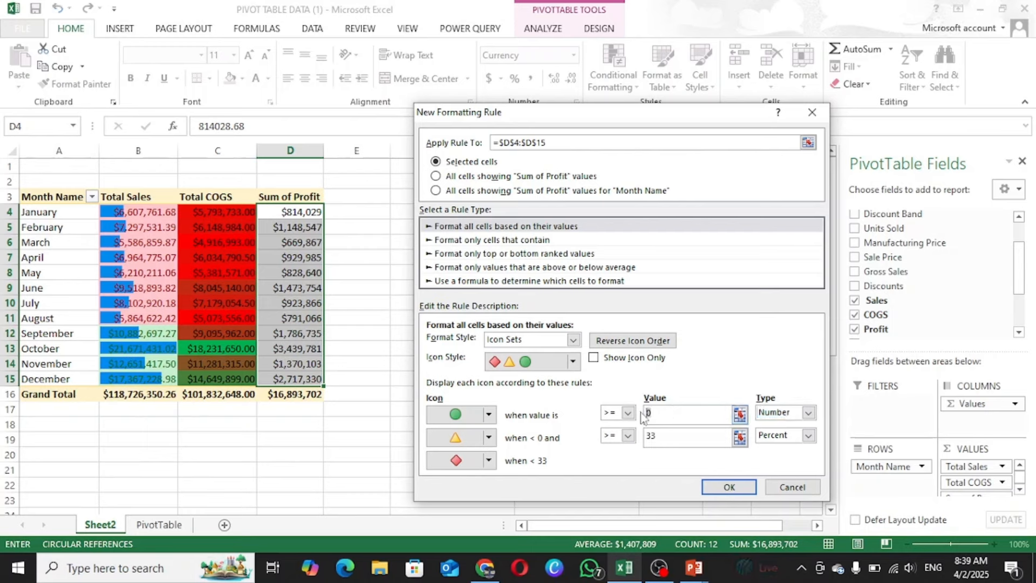
pyautogui.doubleClick(658, 412)
pyautogui.write('800000')
# - Set the yellow triangle's condition to values > 500000 with the Number type, and apply the icon rule to the profit values
pyautogui.click(809, 436)
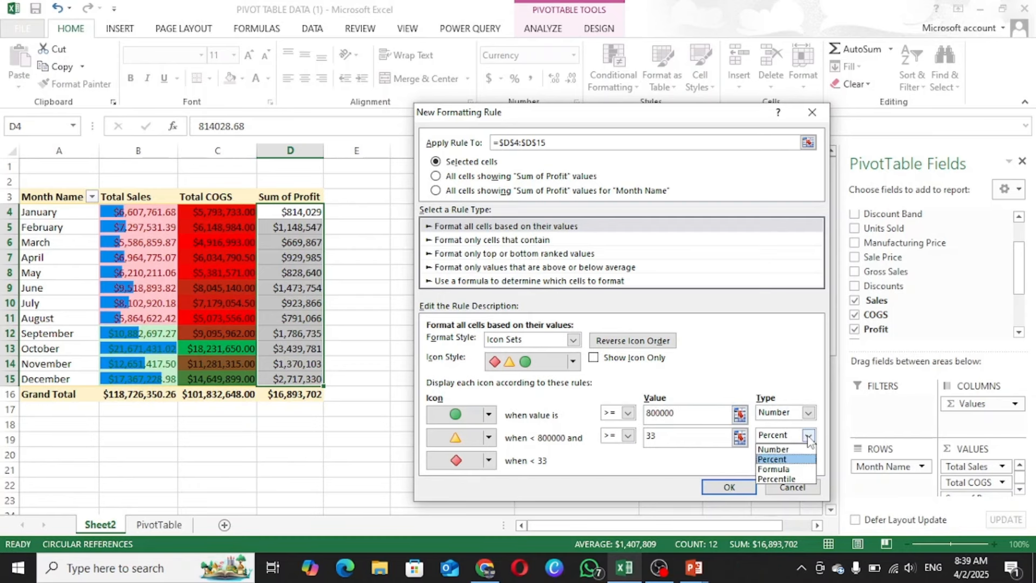
pyautogui.click(773, 449)
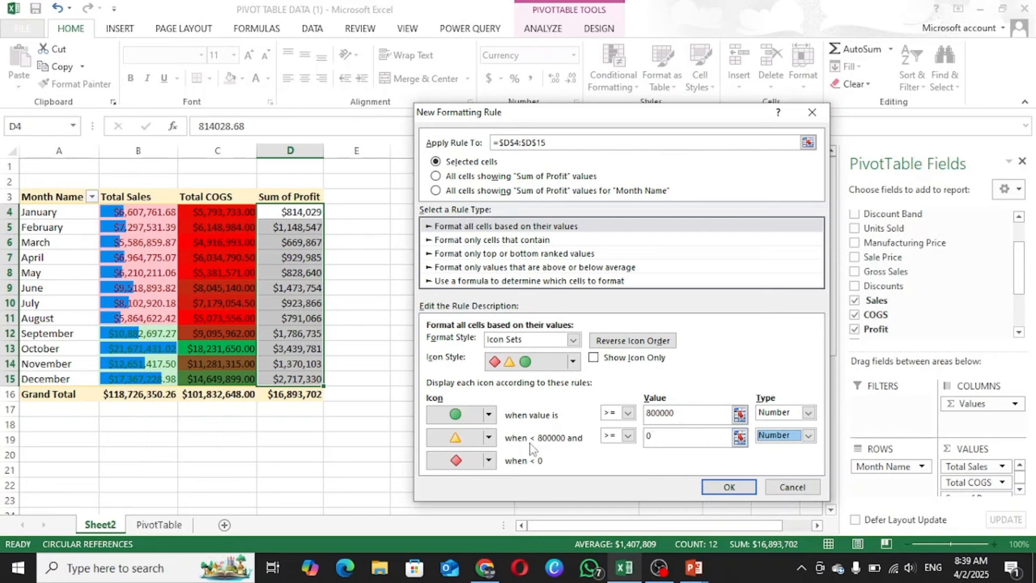
pyautogui.click(629, 438)
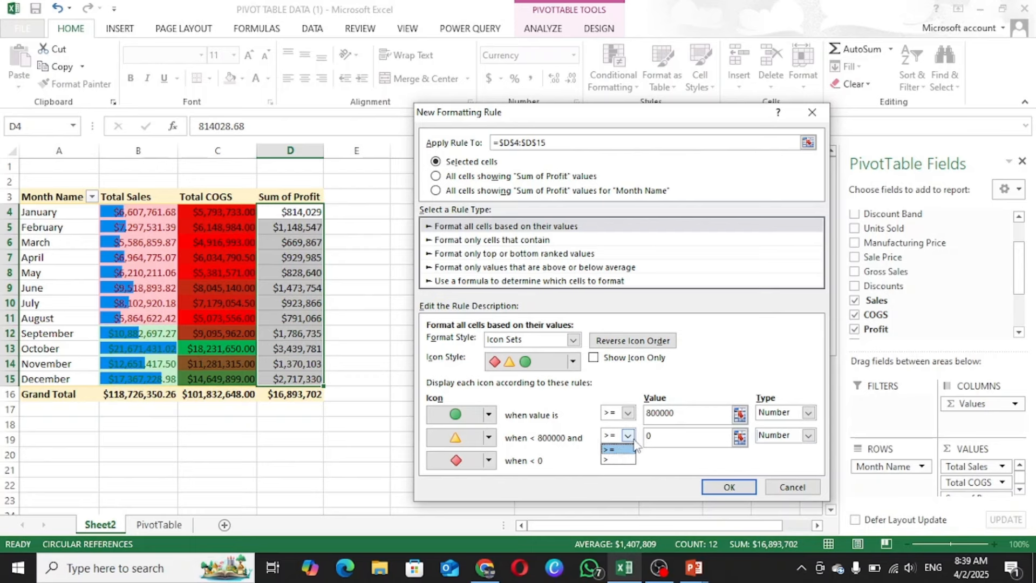
pyautogui.click(664, 432)
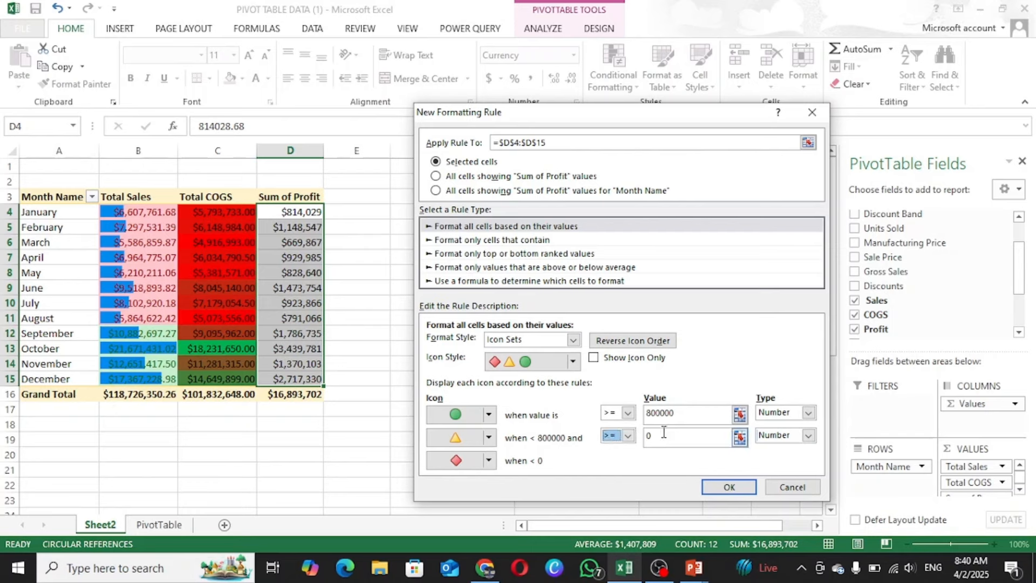
pyautogui.click(648, 437)
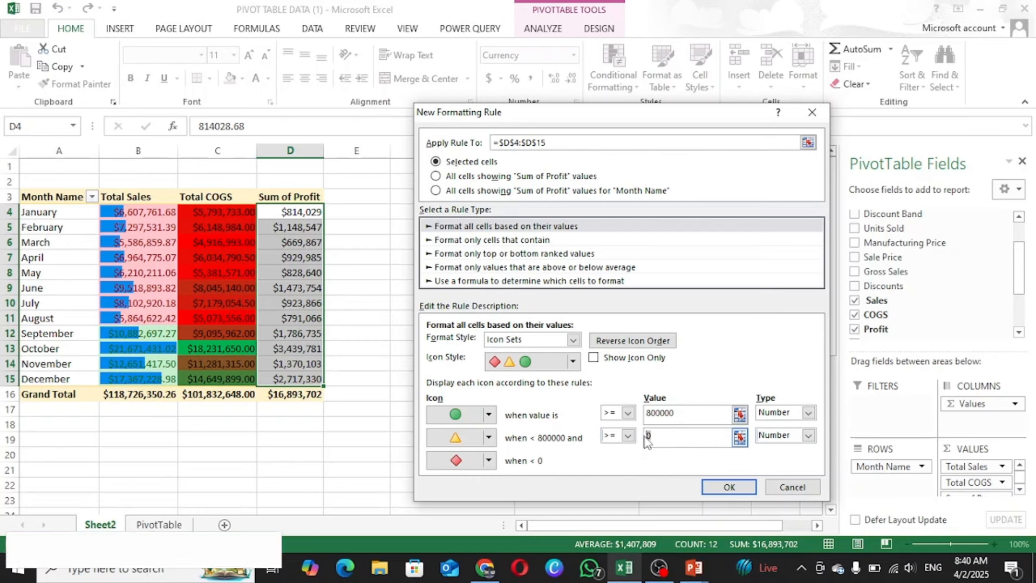
pyautogui.press('Delete')
pyautogui.write('5')
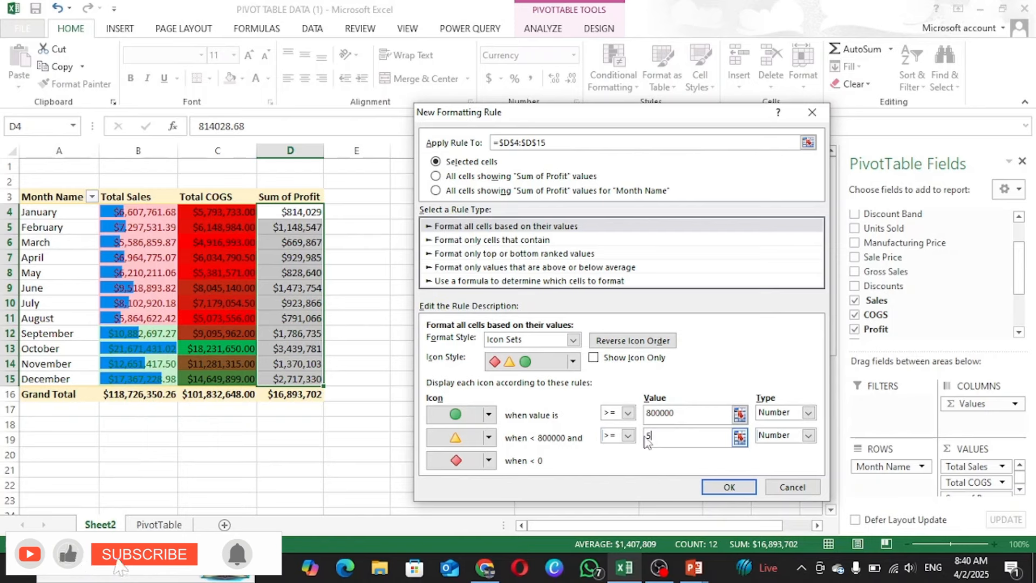
pyautogui.write('0')
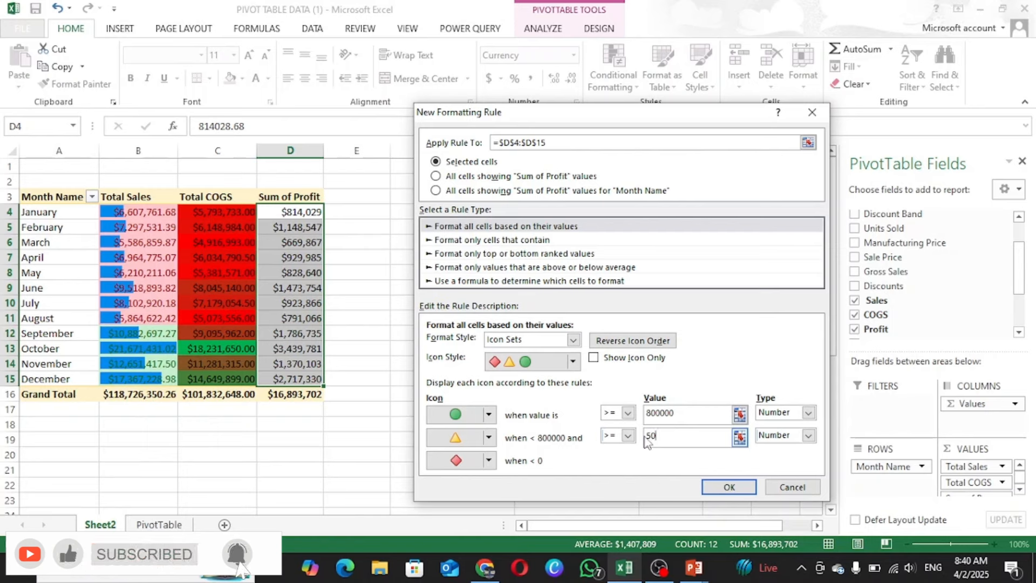
pyautogui.write('0000')
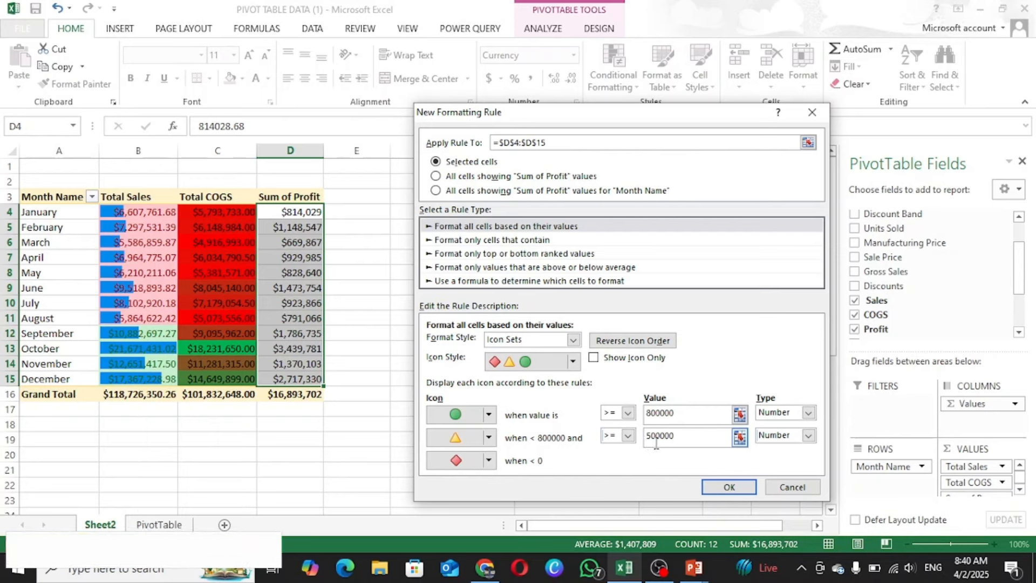
pyautogui.click(628, 436)
pyautogui.click(618, 459)
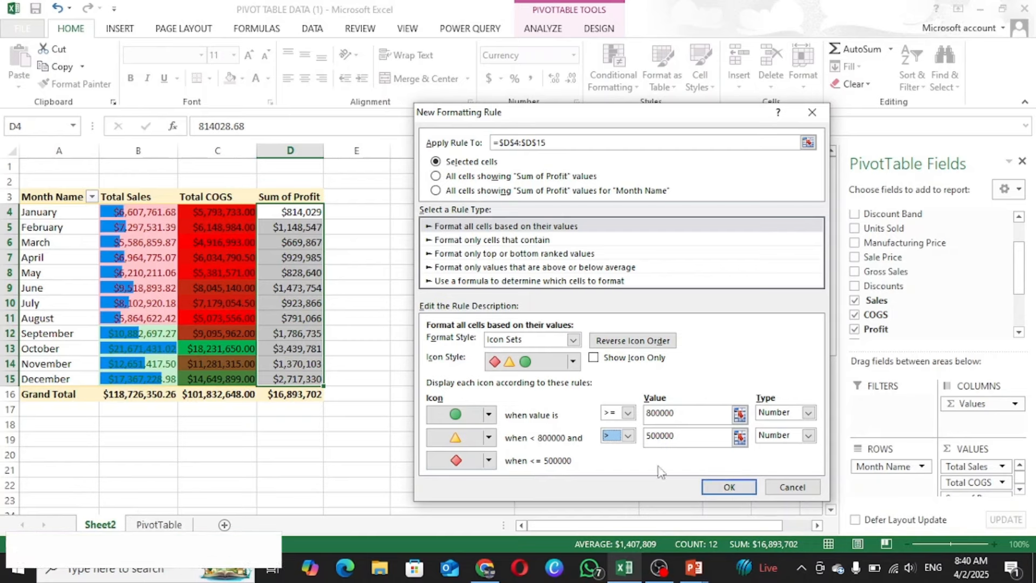
pyautogui.click(728, 487)
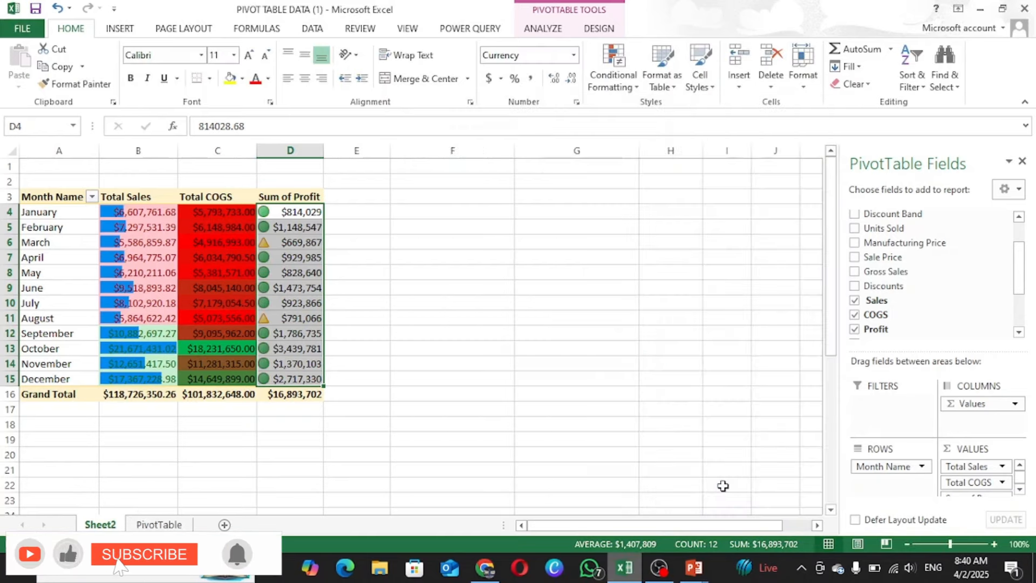
pyautogui.click(303, 288)
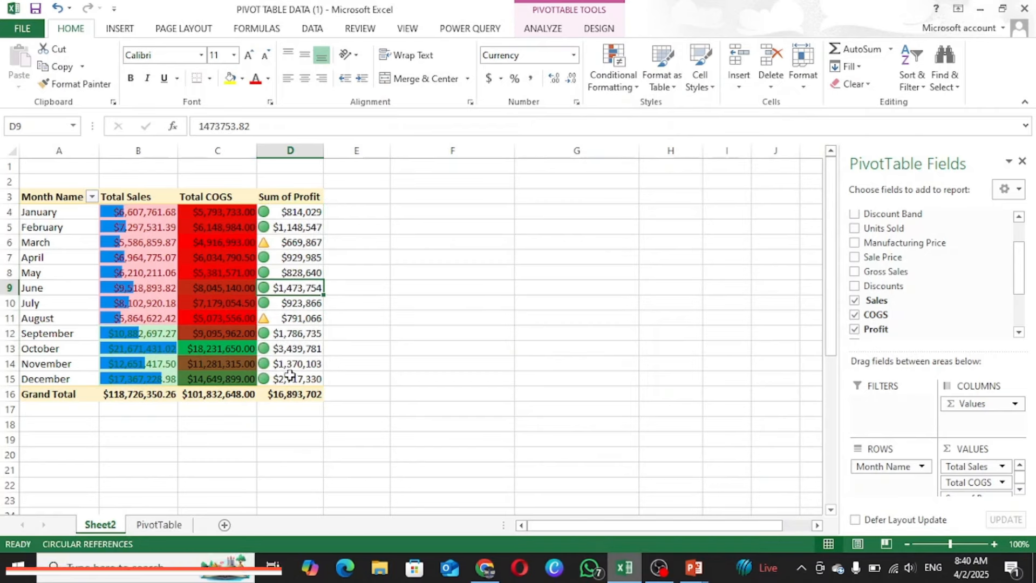
pyautogui.click(633, 85)
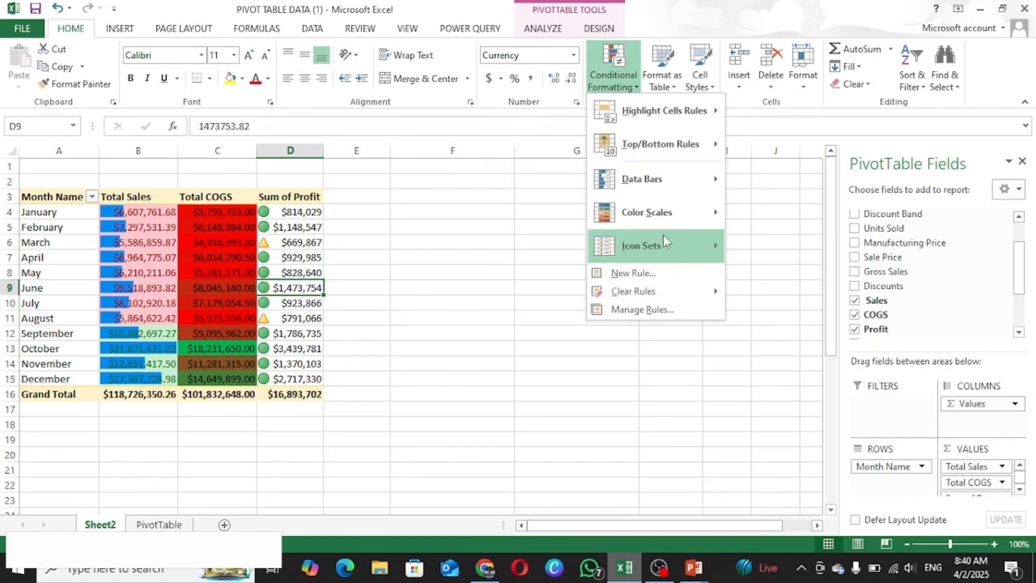
pyautogui.moveTo(656, 116)
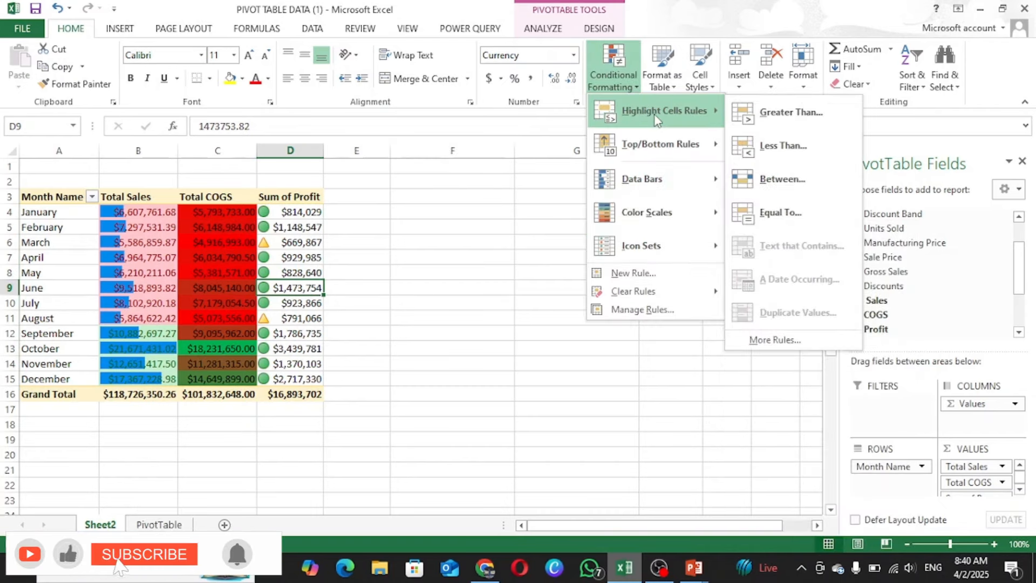
pyautogui.moveTo(664, 157)
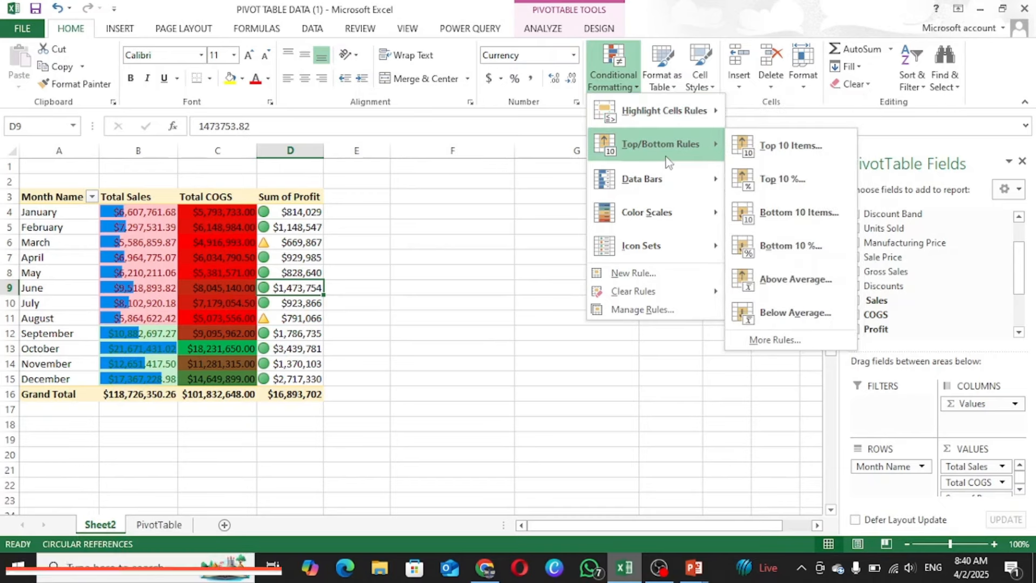
pyautogui.moveTo(645, 186)
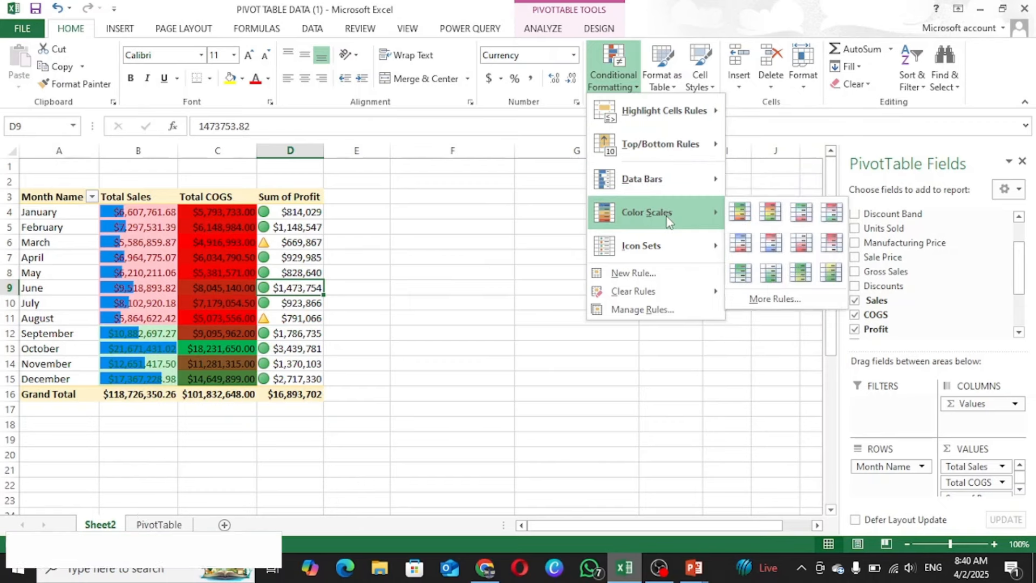
pyautogui.moveTo(650, 252)
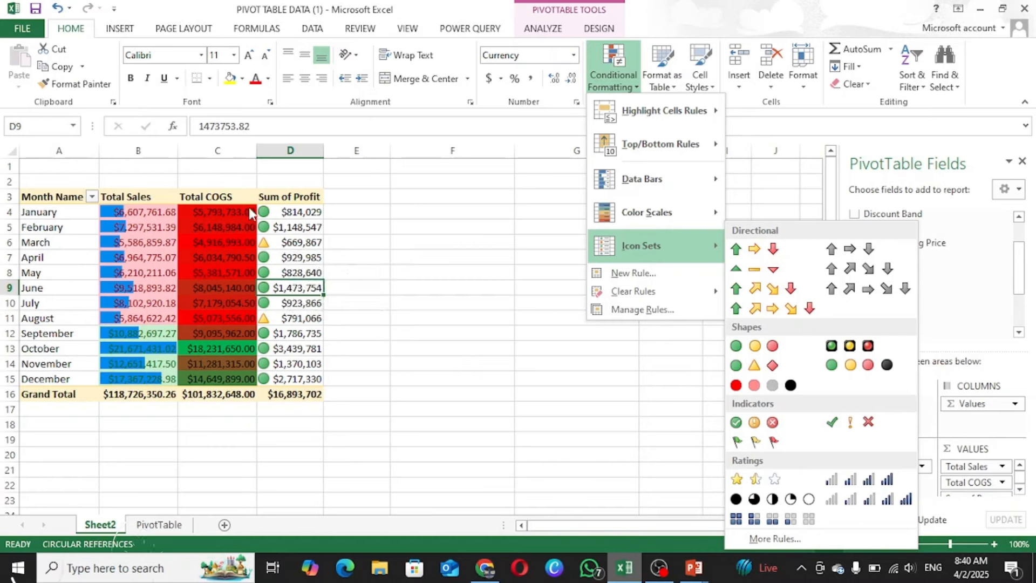
pyautogui.click(293, 235)
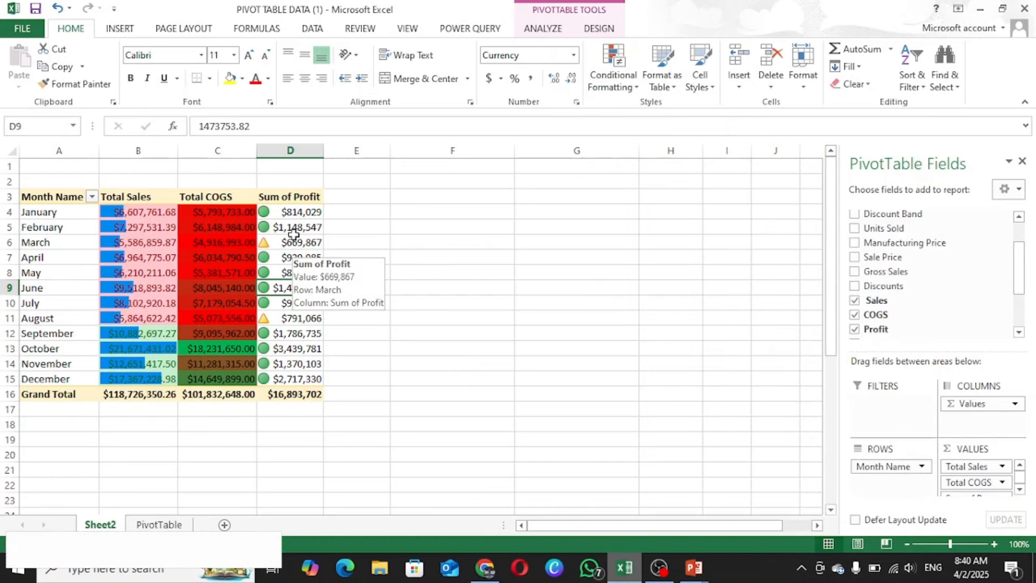